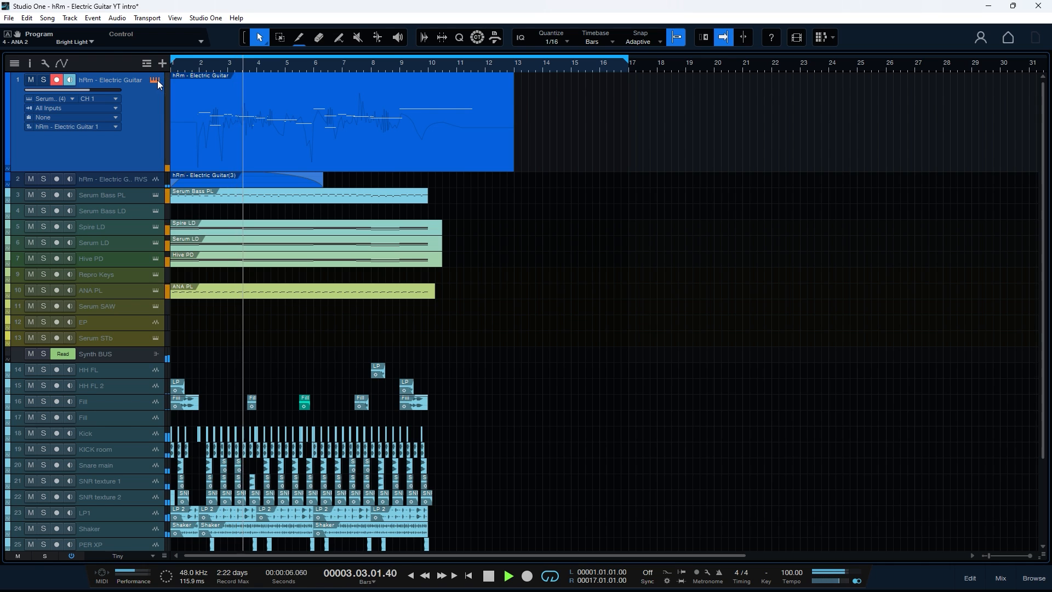
# Step: Open the electric guitar track's note clip in the piano roll and close the Serum instrument window
pyautogui.click(155, 80)
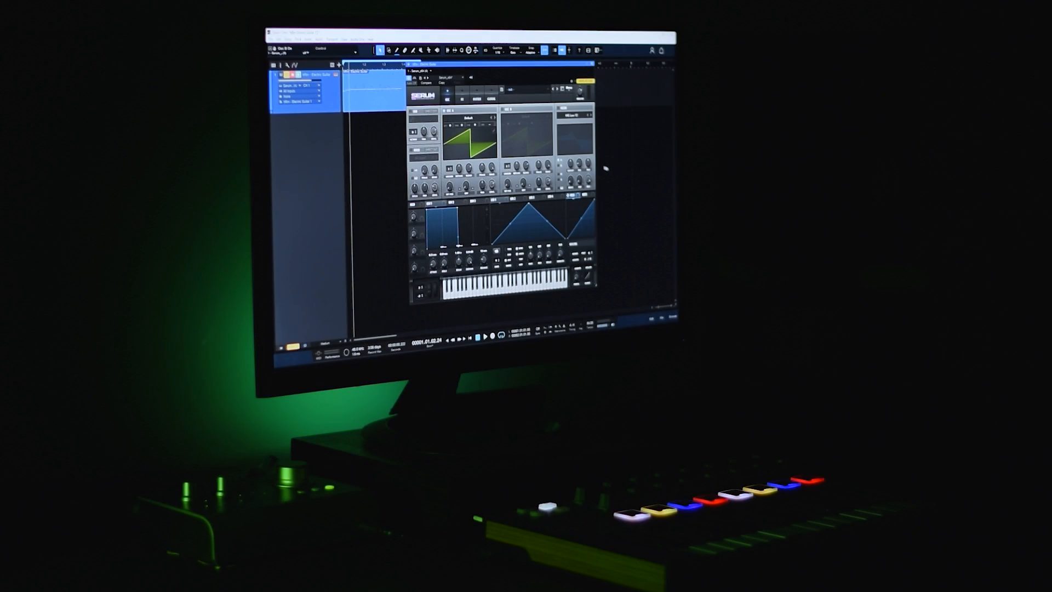
pyautogui.doubleClick(380, 110)
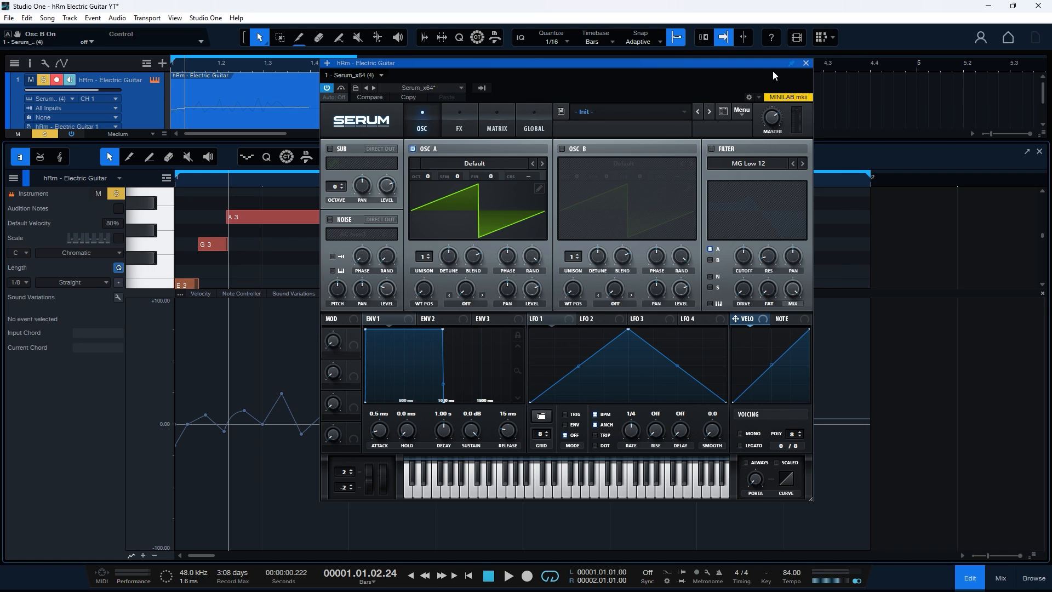
pyautogui.click(806, 63)
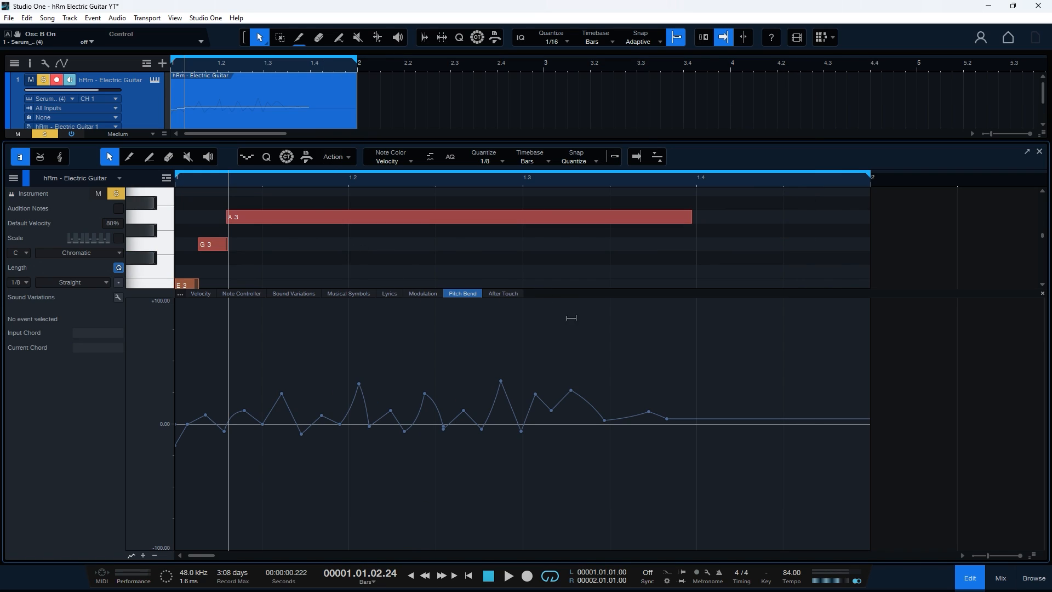
# Step: Enlarge the Pitch Bend lane, examine its automation points, and play back the guitar phrase
pyautogui.moveTo(586, 295); pyautogui.dragTo(591, 281)
pyautogui.moveTo(723, 454); pyautogui.dragTo(164, 446)
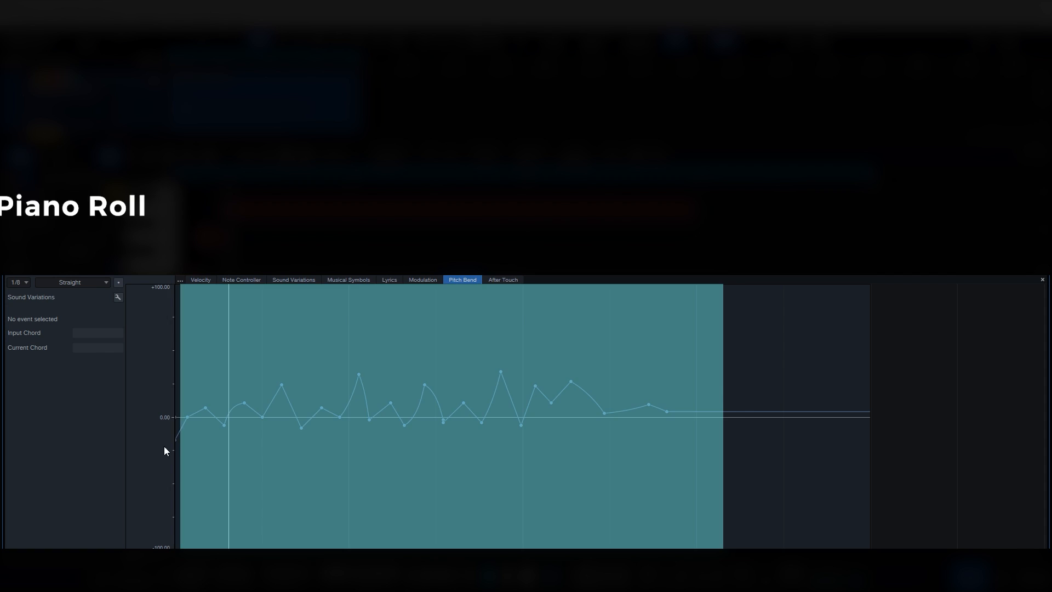
pyautogui.moveTo(396, 184)
pyautogui.mouseDown()
pyautogui.moveTo(423, 209)
pyautogui.moveTo(415, 175)
pyautogui.mouseUp()
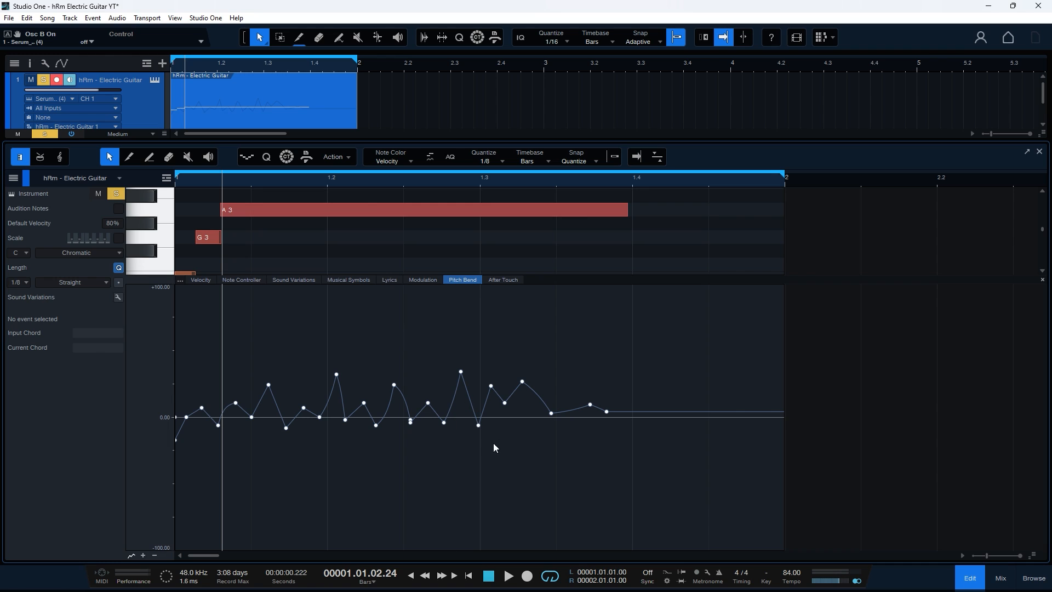
pyautogui.click(532, 471)
pyautogui.press('space')
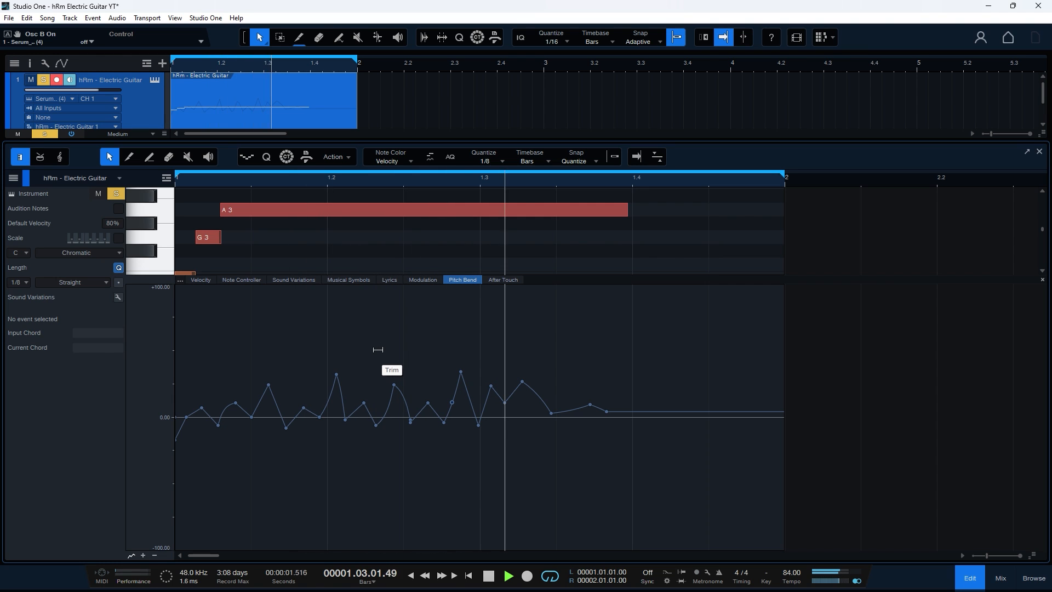
pyautogui.press('space')
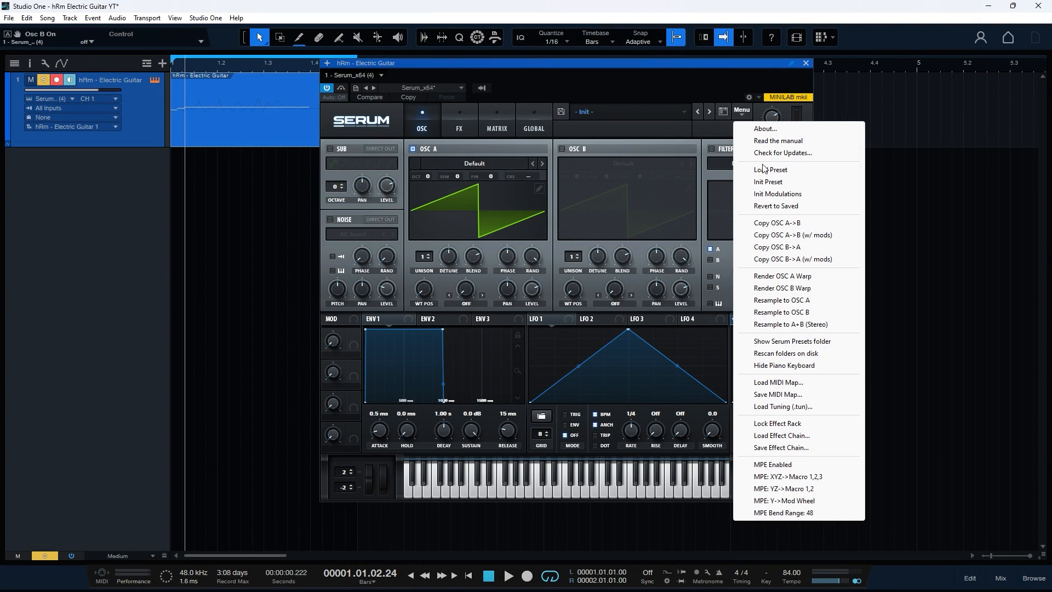
# Step: Load the Analog wavetable Basic Shapes into Serum's oscillator A and set its wavetable position to 4
pyautogui.click(767, 182)
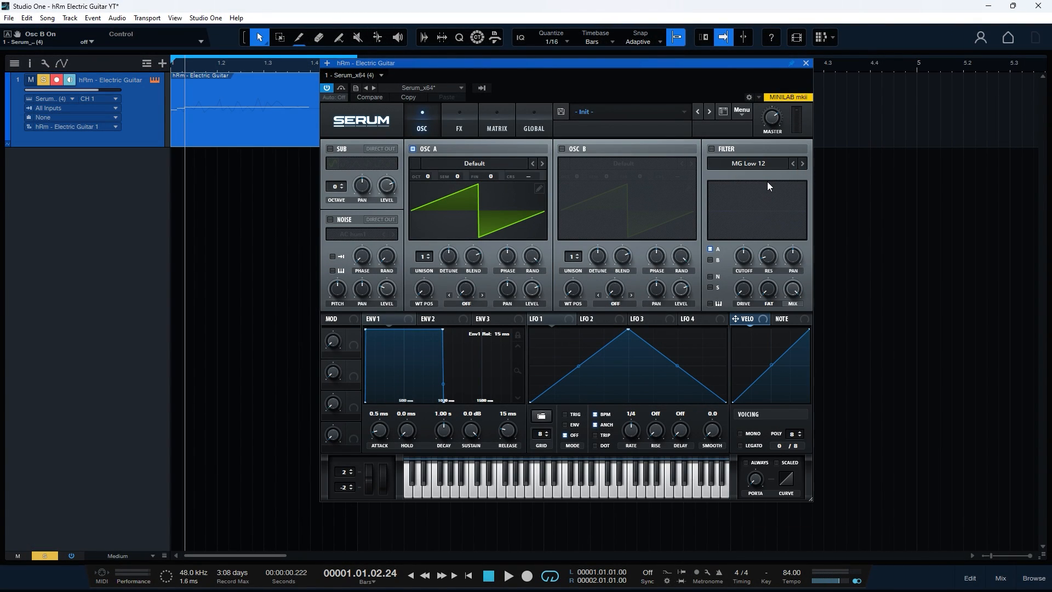
pyautogui.click(474, 164)
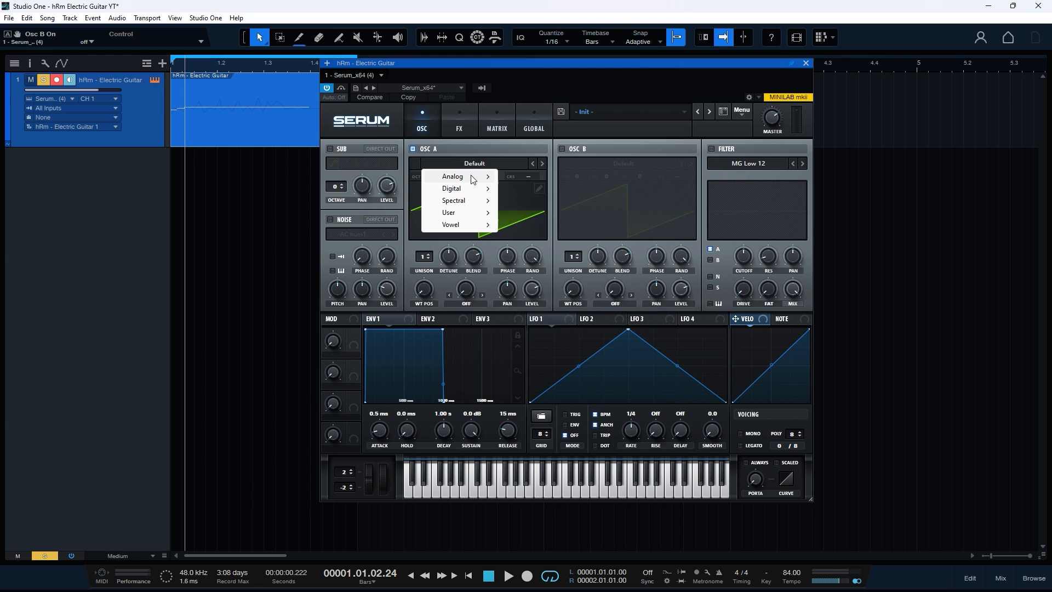
pyautogui.moveTo(473, 176)
pyautogui.click(531, 228)
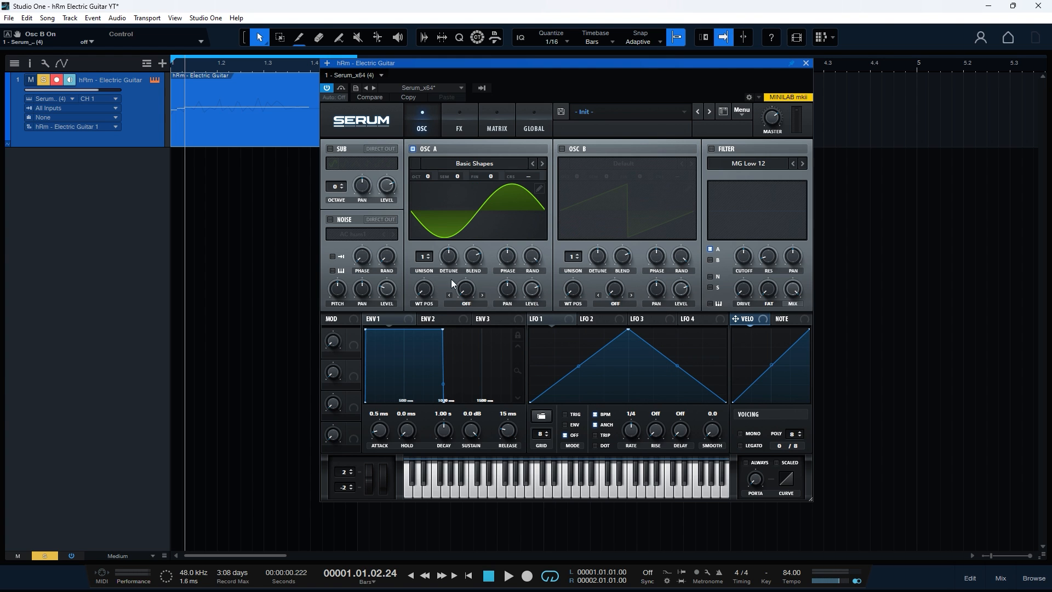
pyautogui.moveTo(424, 289); pyautogui.dragTo(422, 241)
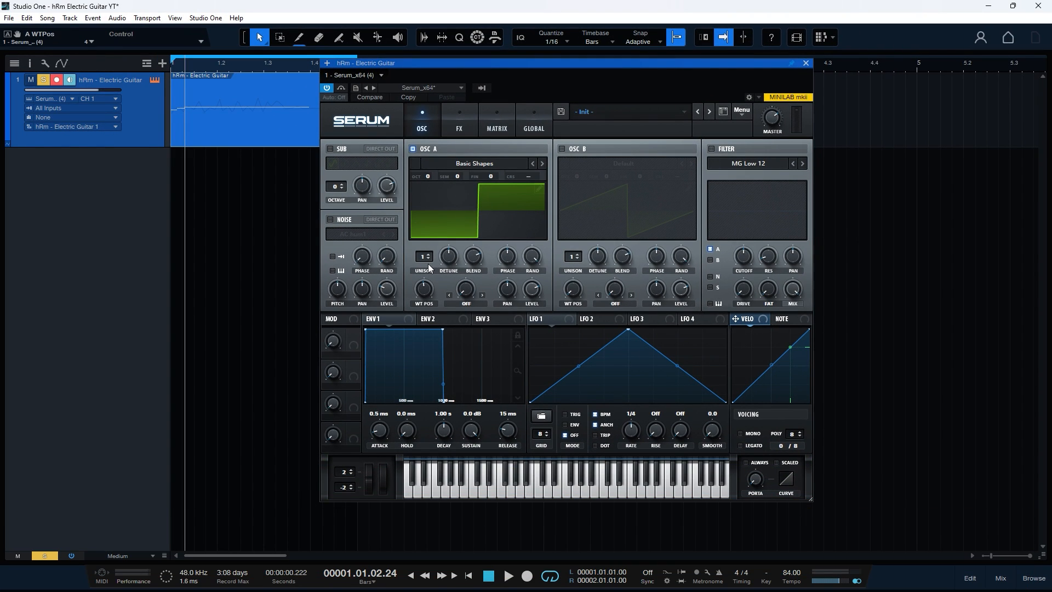
# Step: Enable oscillator B with oscillator A switched off, and load the Spectral wavetable Electric Guitar [SL] into it
pyautogui.click(562, 149)
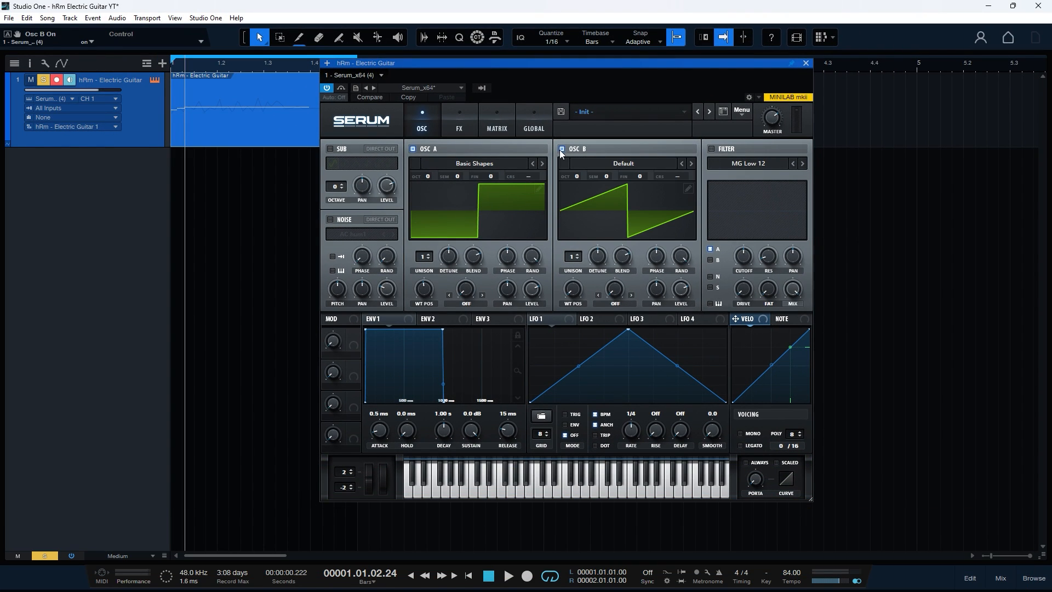
pyautogui.click(413, 149)
pyautogui.click(619, 163)
pyautogui.moveTo(602, 201)
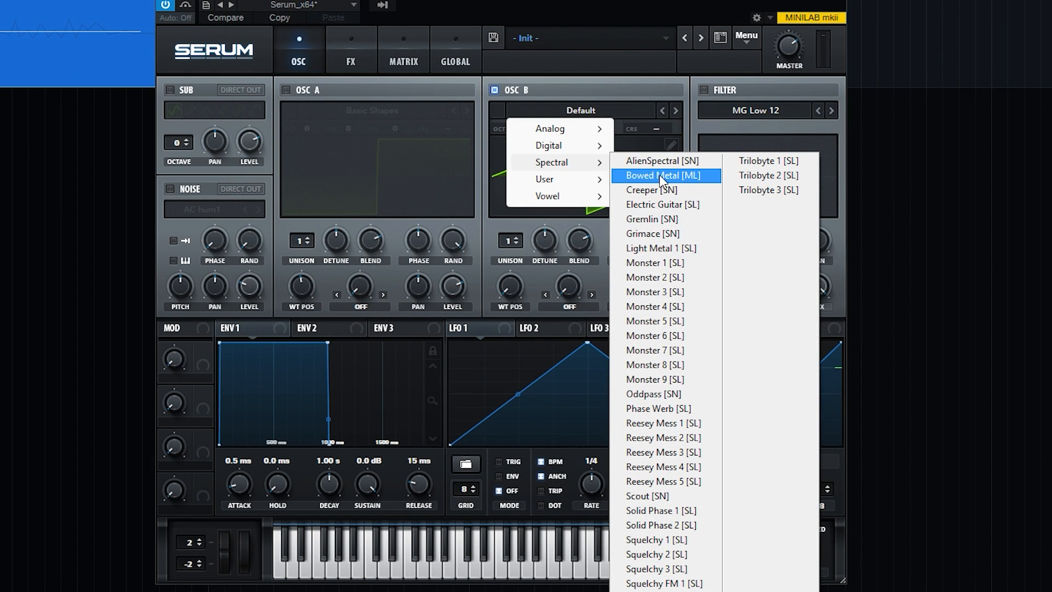
pyautogui.click(671, 203)
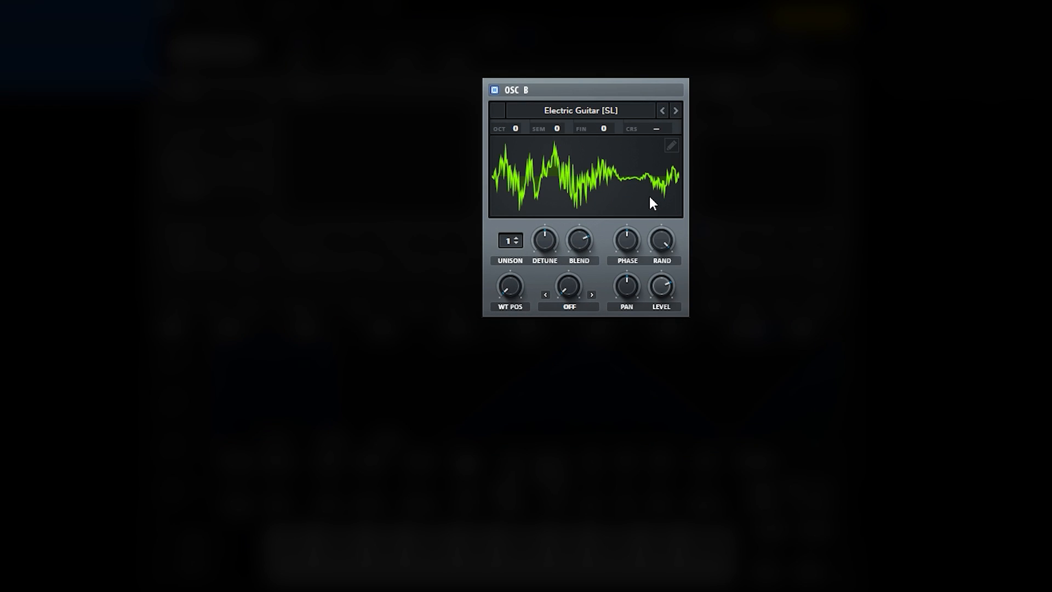
# Step: Show oscillator B's wavetable in 3D, set its wavetable position to 1, and switch oscillator A back on
pyautogui.click(649, 196)
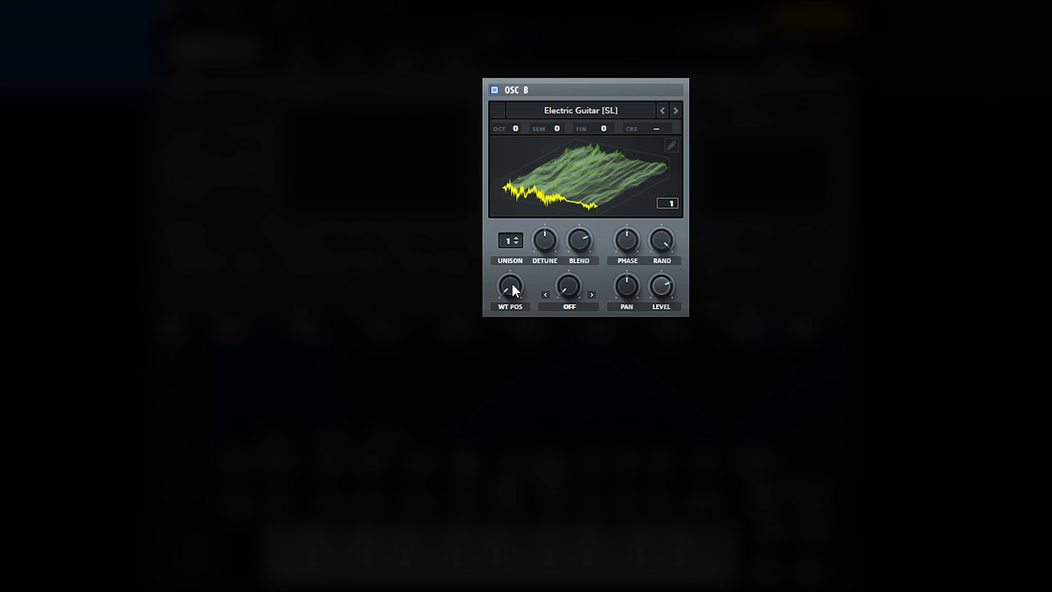
pyautogui.moveTo(512, 284); pyautogui.dragTo(587, 326)
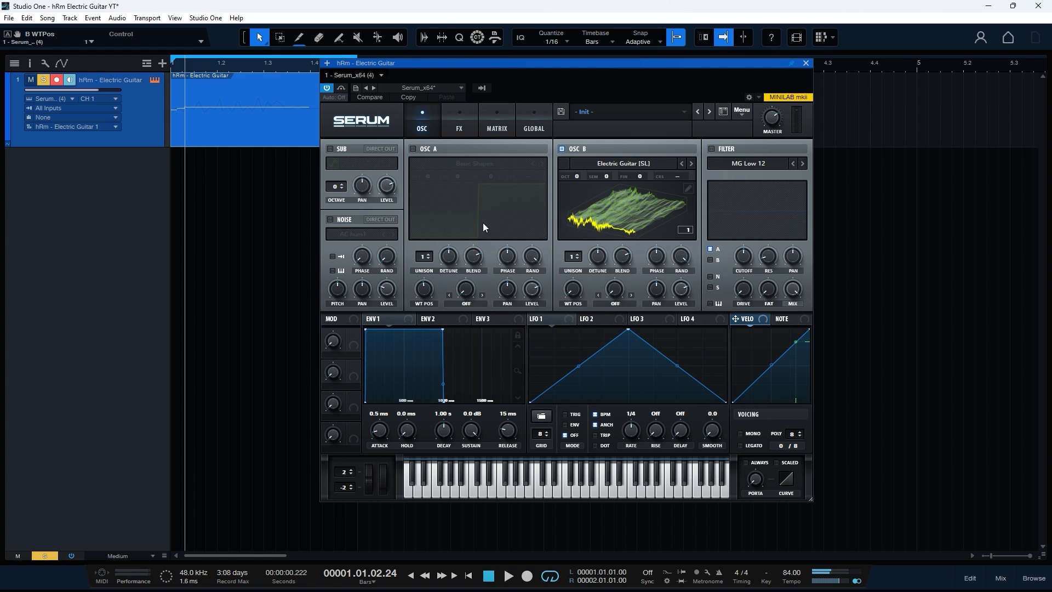
pyautogui.click(413, 149)
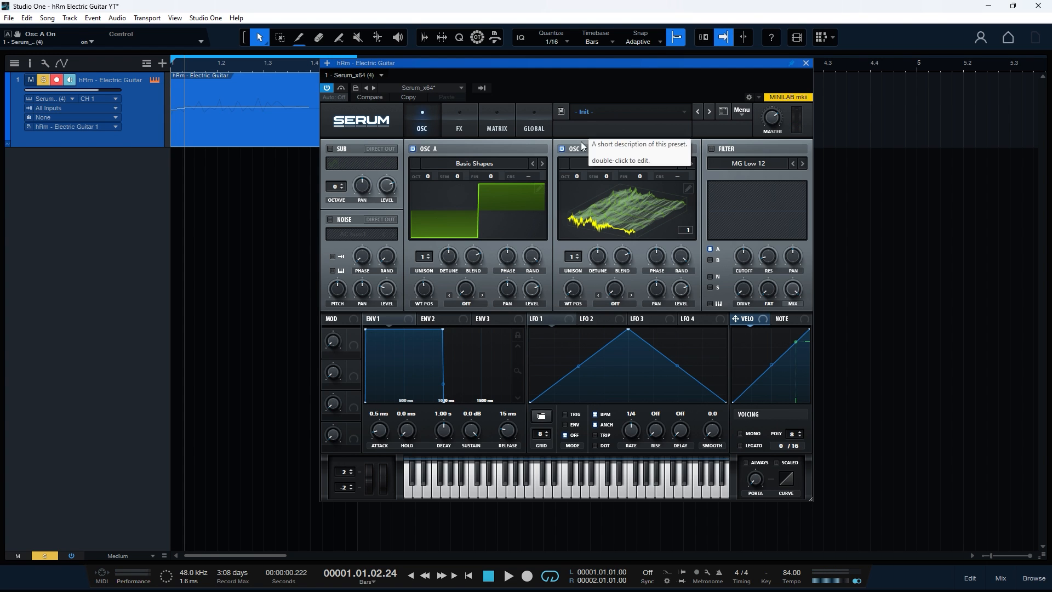
# Step: Set envelope 1 to attack 4.7 ms, decay 7.00 s, minimum sustain and release 48 ms, fitting the full curve in its display
pyautogui.moveTo(387, 427); pyautogui.dragTo(382, 423)
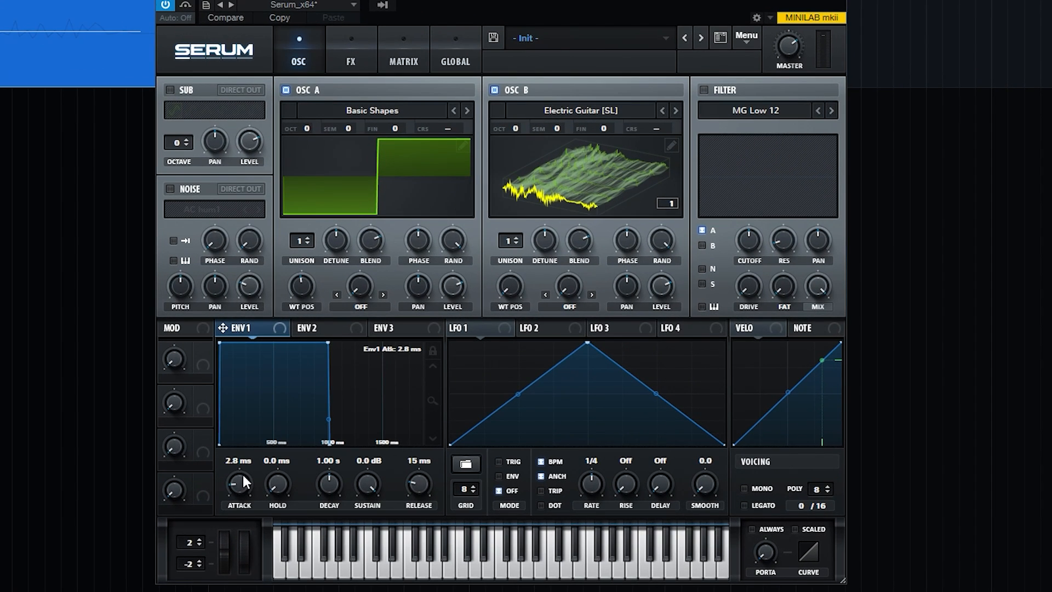
pyautogui.scroll(-3, 242, 469)
pyautogui.doubleClick(330, 466)
pyautogui.write('7000')
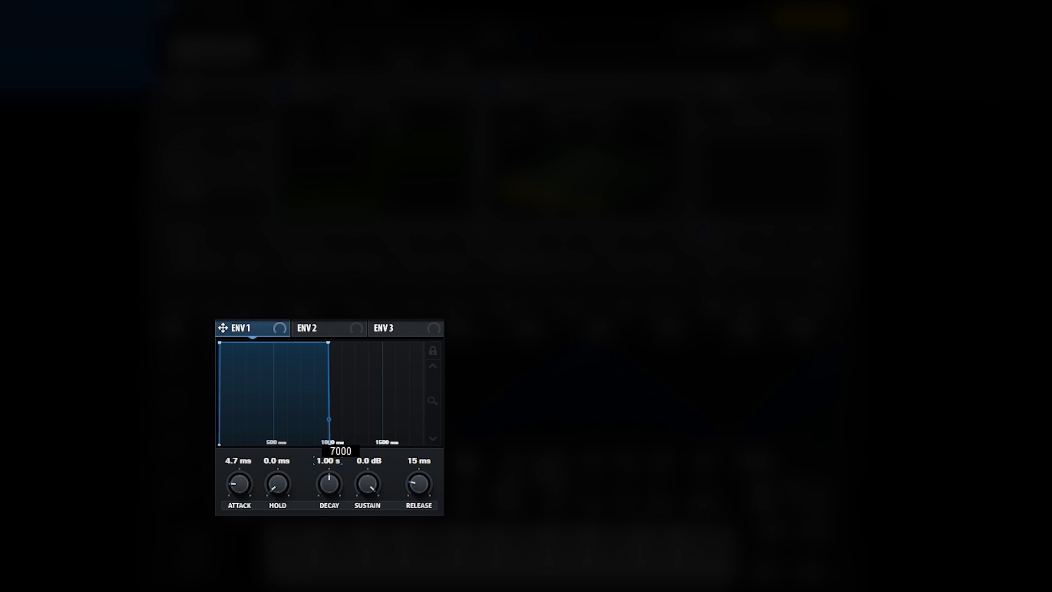
pyautogui.press('Return')
pyautogui.moveTo(367, 483); pyautogui.dragTo(368, 546)
pyautogui.moveTo(415, 511); pyautogui.dragTo(423, 478)
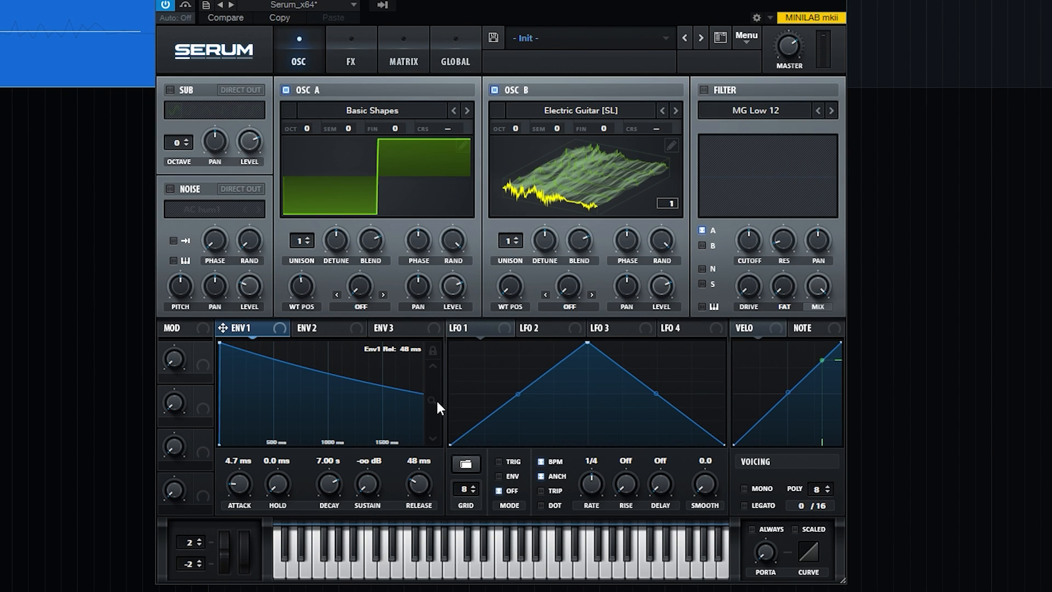
pyautogui.click(432, 365)
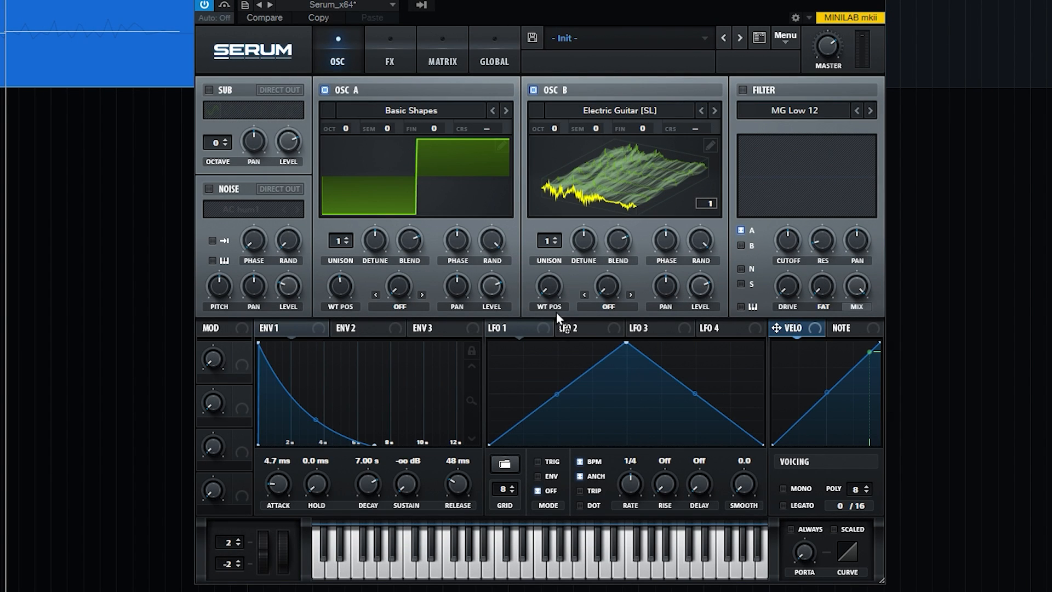
# Step: Modulate the levels of oscillators A and B with velocity, lowering oscillator A's base level
pyautogui.moveTo(556, 313); pyautogui.dragTo(491, 284)
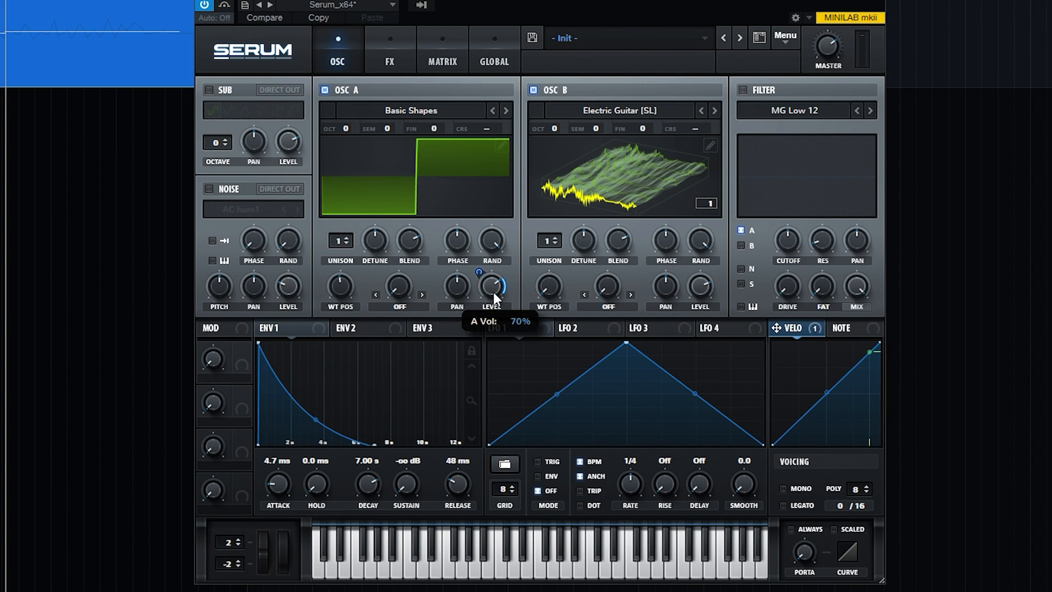
pyautogui.moveTo(503, 320); pyautogui.dragTo(506, 376)
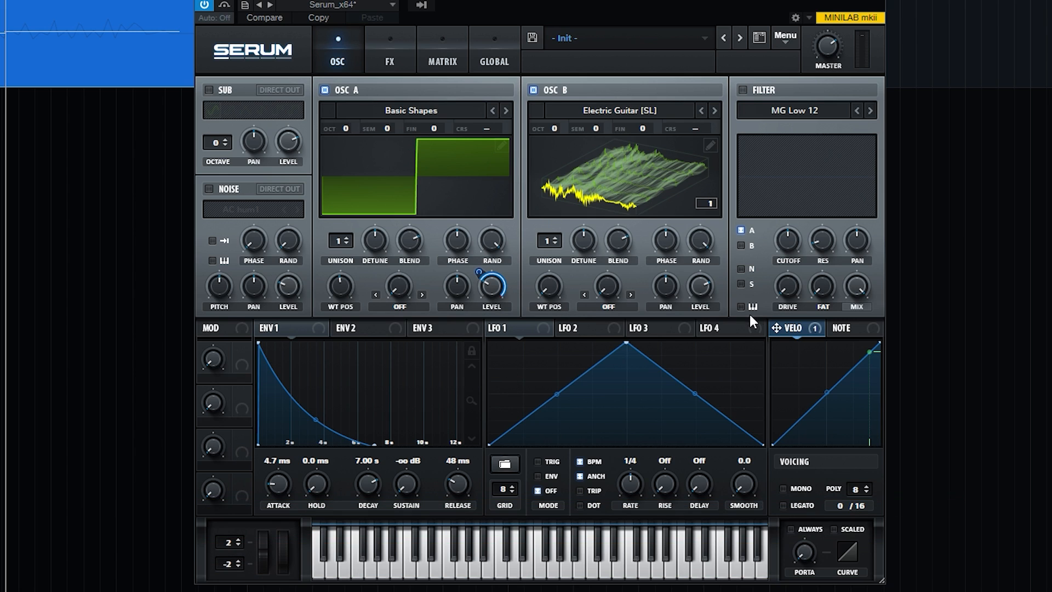
pyautogui.moveTo(699, 291); pyautogui.dragTo(682, 234)
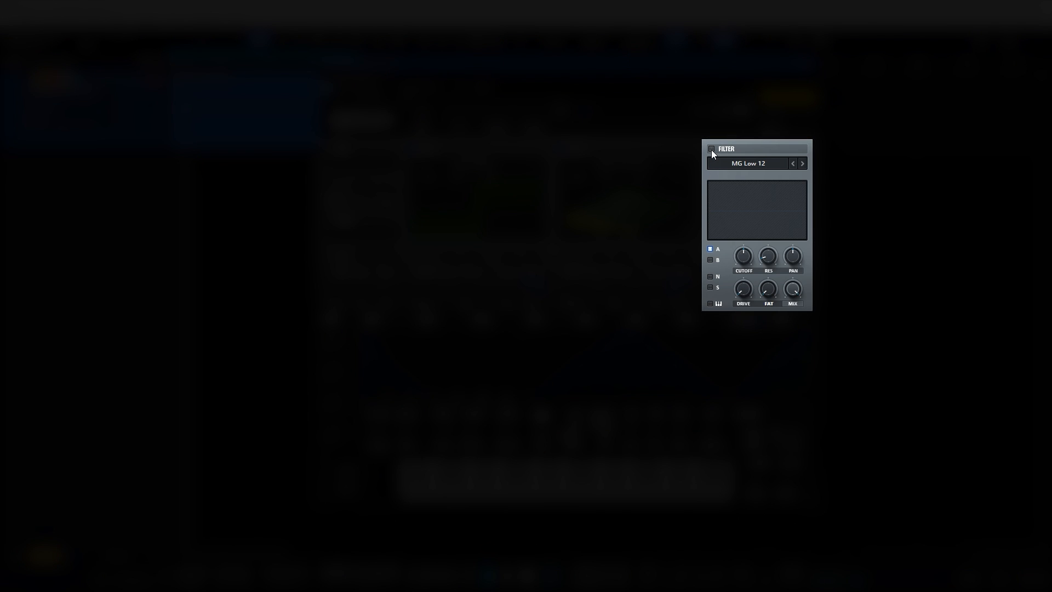
# Step: Enable the filter as MG Low 18, set its resonance to 55%, and raise the drive to maximum
pyautogui.click(711, 149)
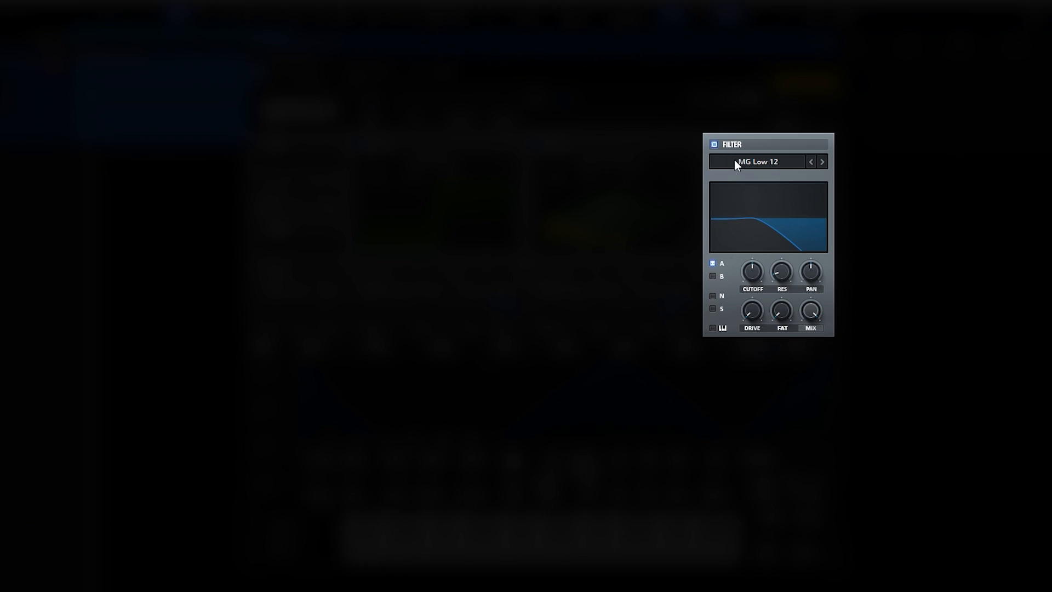
pyautogui.click(734, 162)
pyautogui.moveTo(763, 177)
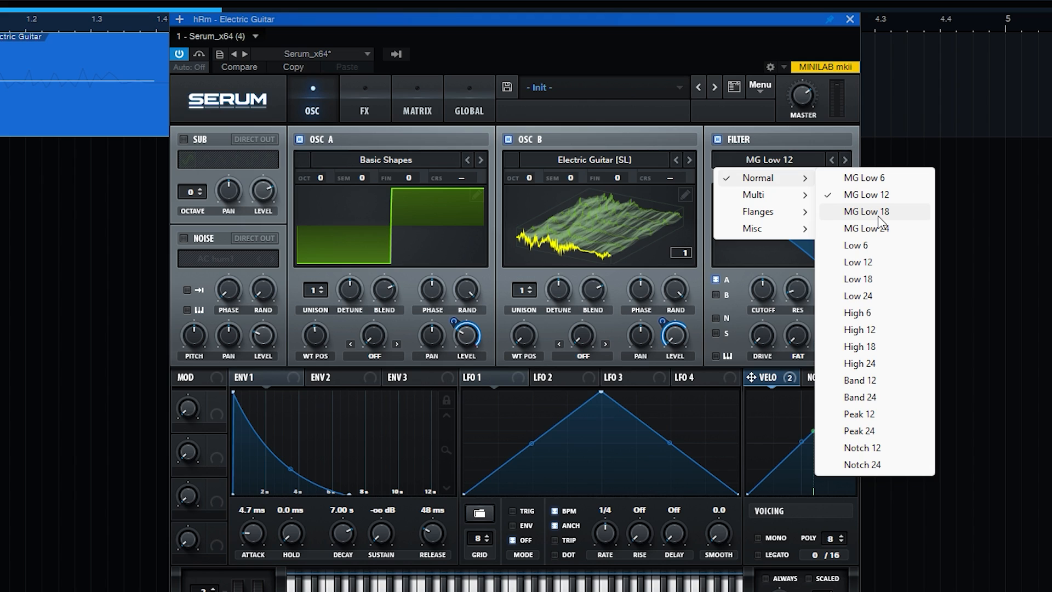
pyautogui.click(878, 215)
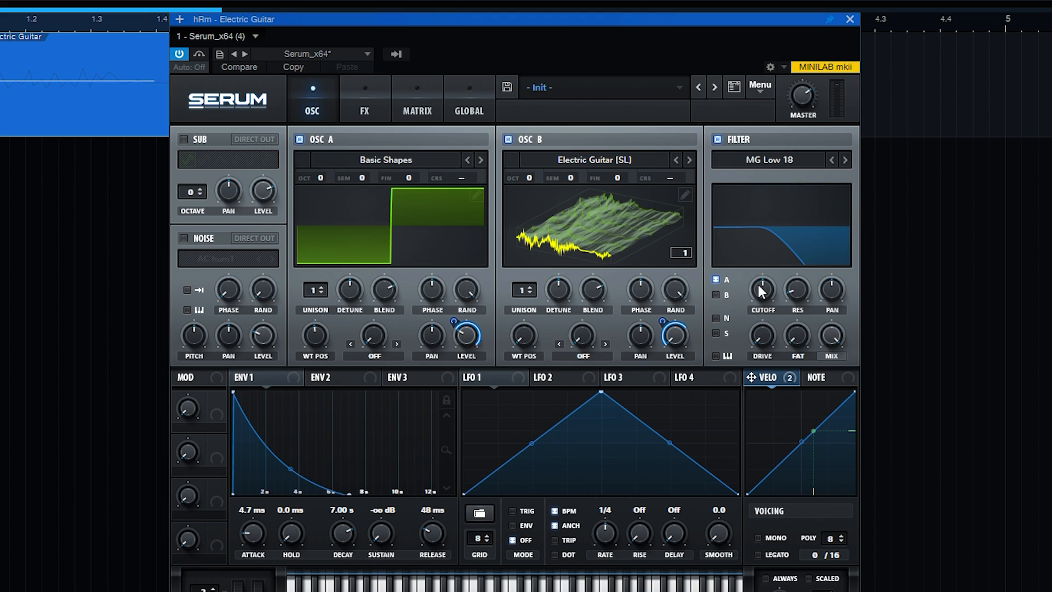
pyautogui.moveTo(797, 291); pyautogui.dragTo(801, 219)
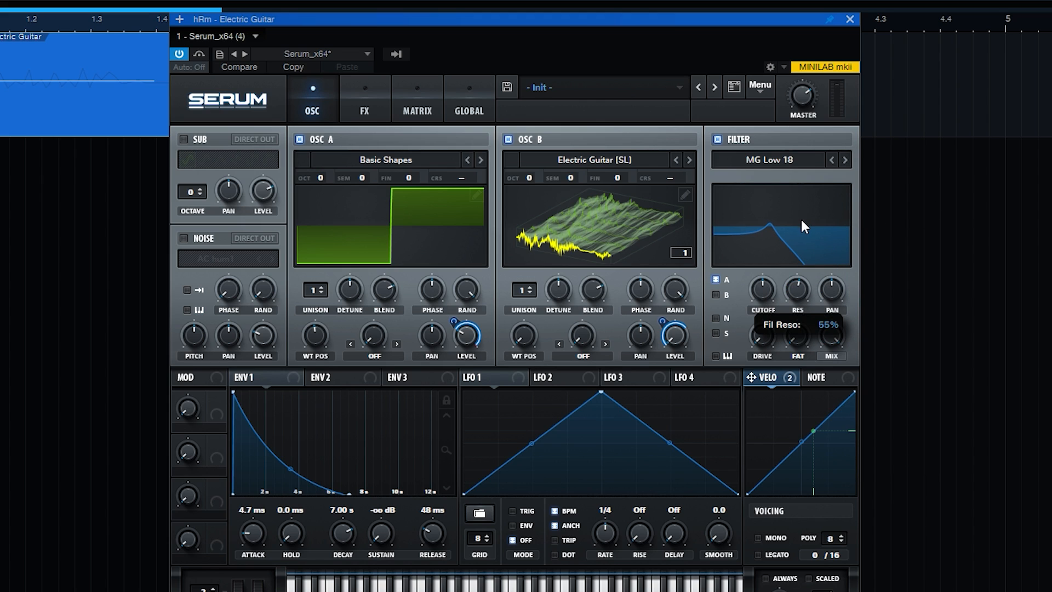
pyautogui.moveTo(754, 332); pyautogui.dragTo(744, 149)
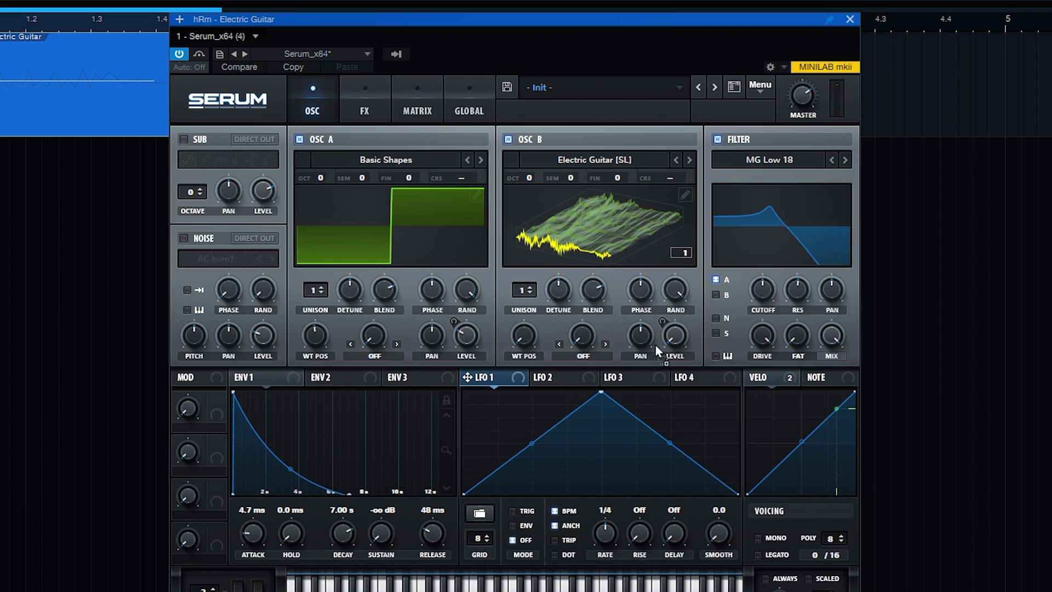
# Step: Assign LFO 1 to the filter cutoff and switch the LFO to ENV mode with BPM sync off
pyautogui.moveTo(655, 345); pyautogui.dragTo(766, 291)
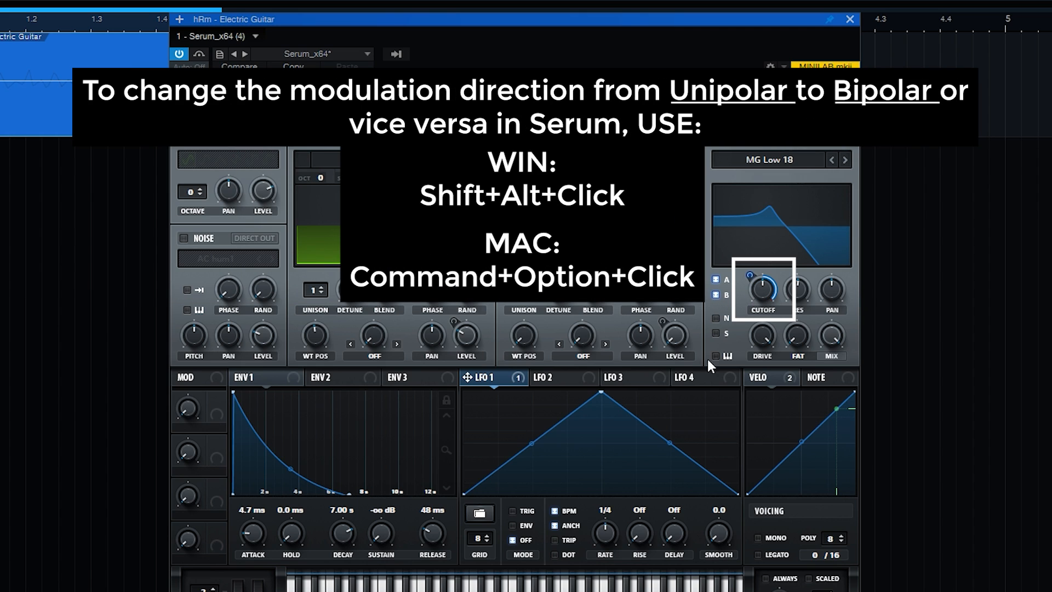
pyautogui.click(513, 525)
pyautogui.click(554, 511)
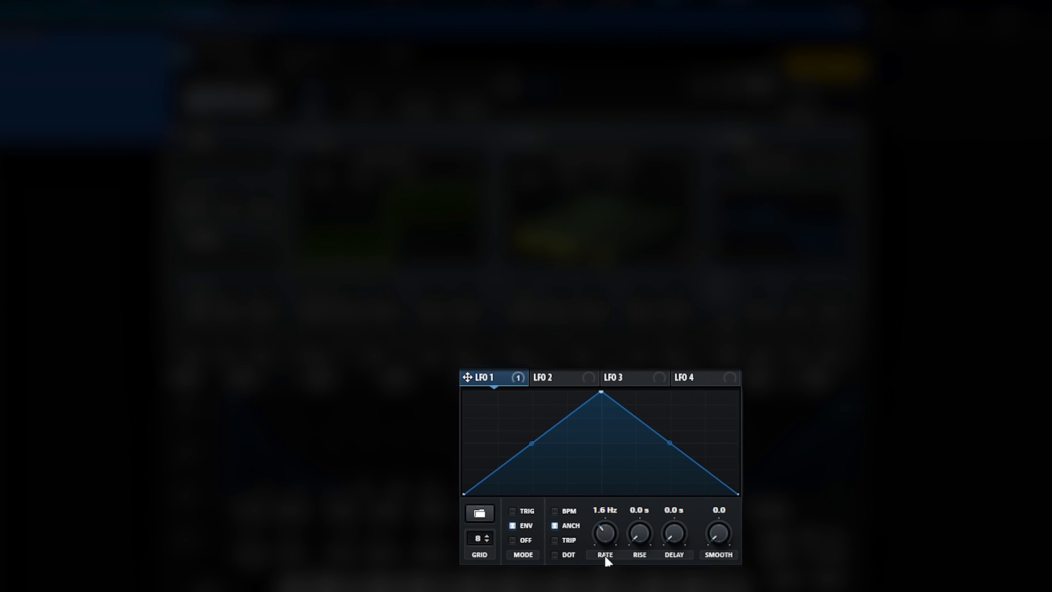
# Step: Reshape LFO 1 with an early peak held at full height to the end and a curved, fast attack
pyautogui.moveTo(601, 393); pyautogui.dragTo(513, 392)
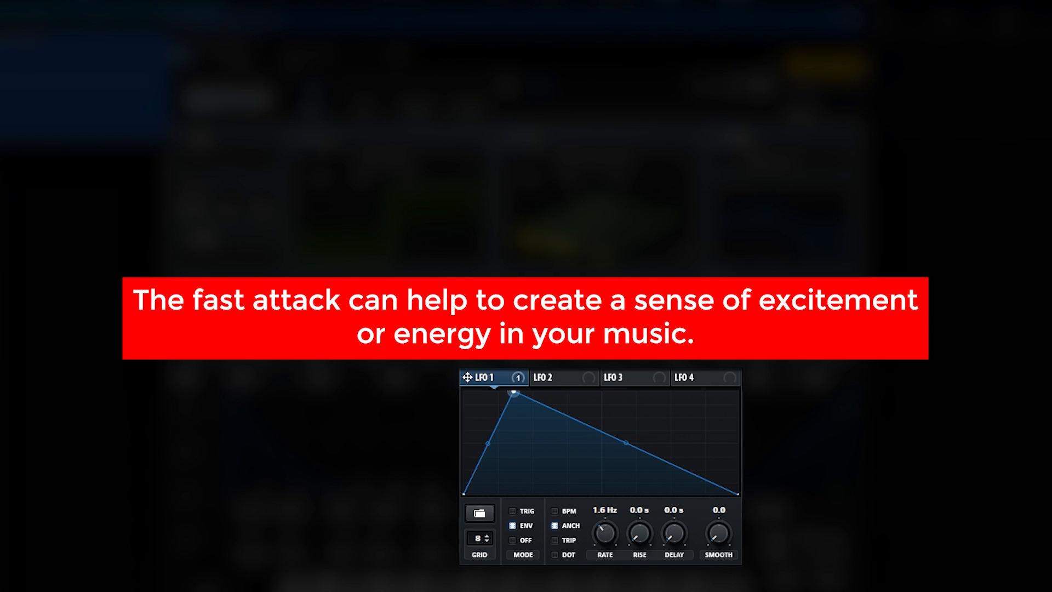
pyautogui.doubleClick(702, 481)
pyautogui.moveTo(702, 482); pyautogui.dragTo(739, 391)
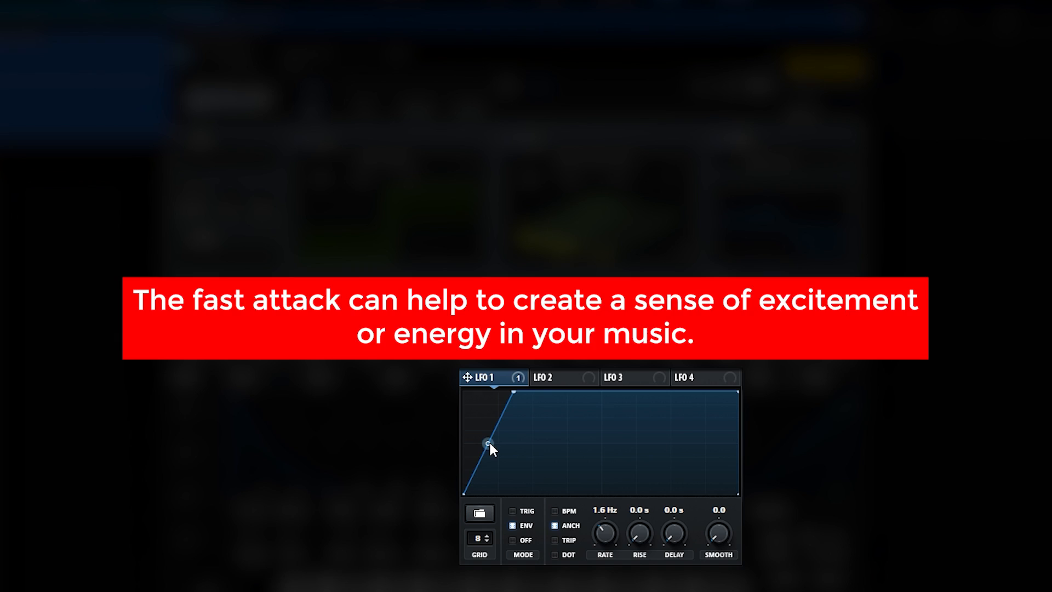
pyautogui.moveTo(489, 443); pyautogui.dragTo(490, 417)
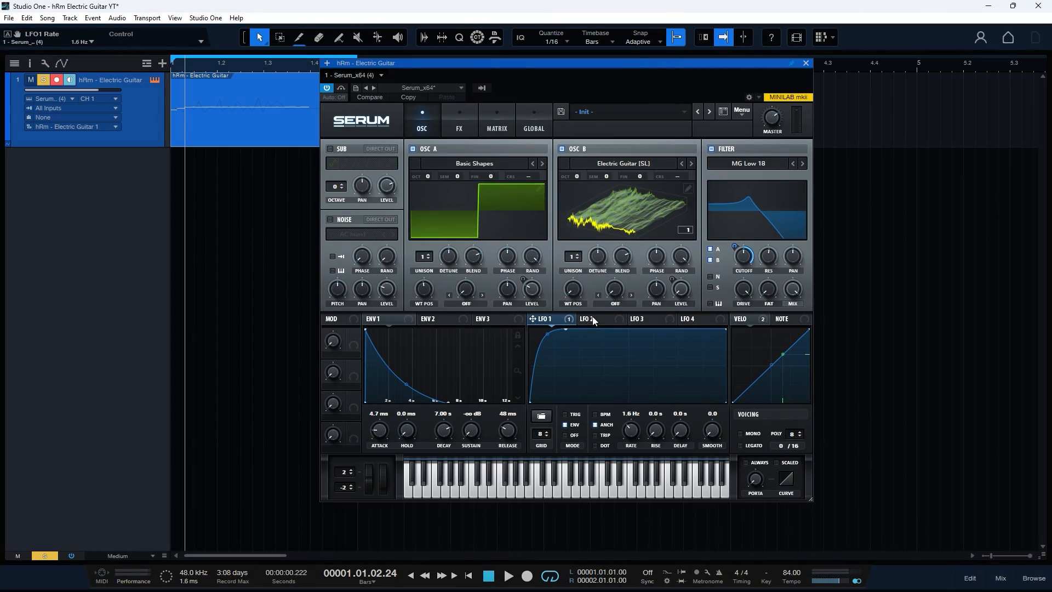
# Step: Run LFO 2 without BPM sync at 1.5 Hz and use it to modulate oscillator A's Sync (No Window) warp by 7
pyautogui.click(593, 316)
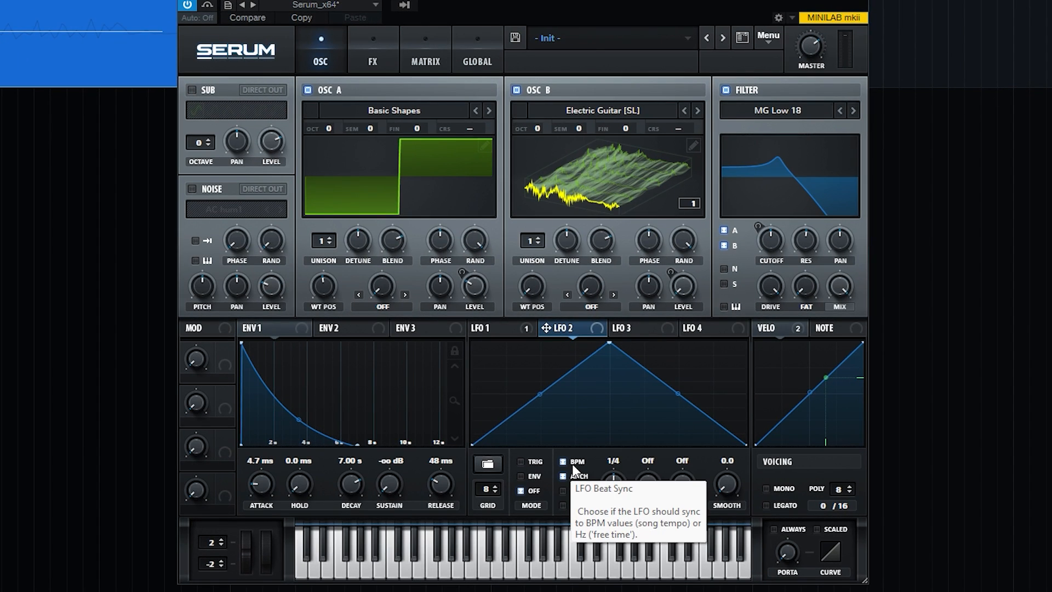
pyautogui.click(601, 416)
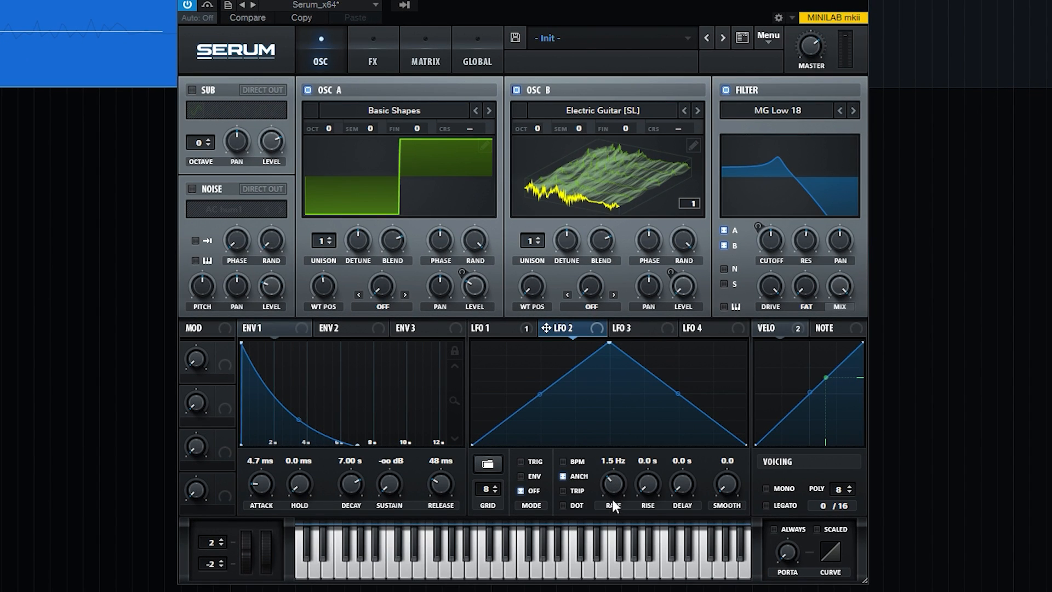
pyautogui.click(384, 307)
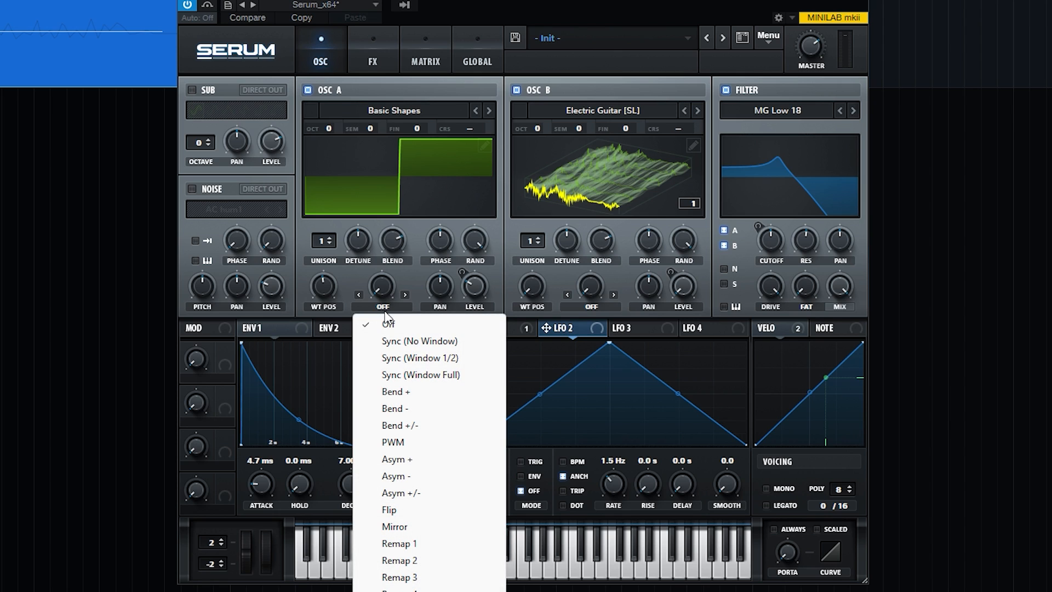
pyautogui.click(413, 342)
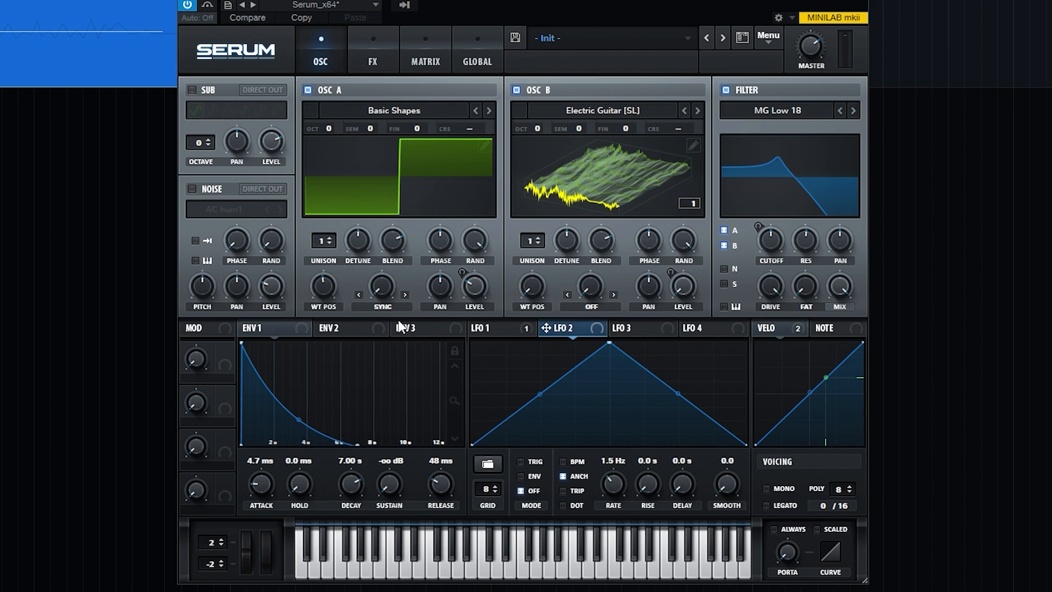
pyautogui.moveTo(380, 291); pyautogui.dragTo(426, 370)
pyautogui.moveTo(568, 333); pyautogui.dragTo(376, 357)
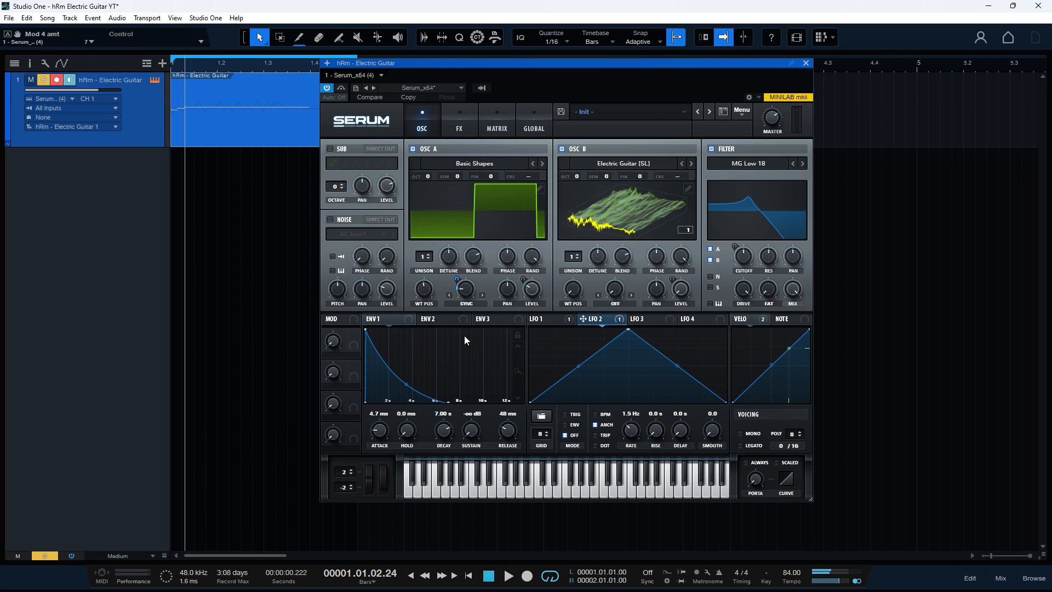
# Step: Raise oscillator B's wavetable position and modulate it with LFO 2 by 8, checking the sound with oscillator A briefly off
pyautogui.moveTo(573, 289); pyautogui.dragTo(596, 358)
pyautogui.moveTo(598, 322); pyautogui.dragTo(573, 293)
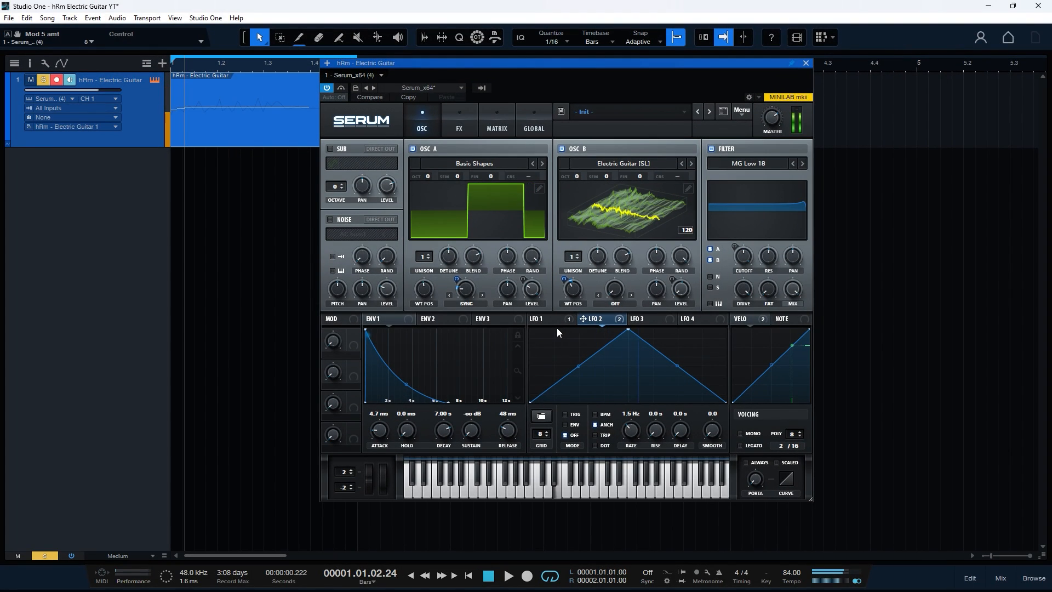
pyautogui.click(413, 149)
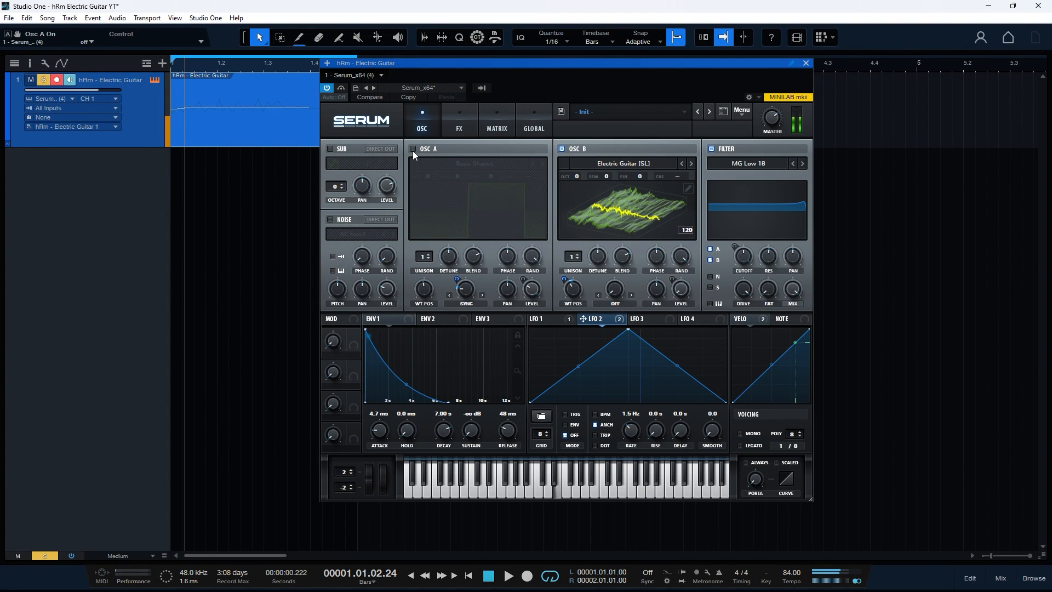
pyautogui.click(412, 149)
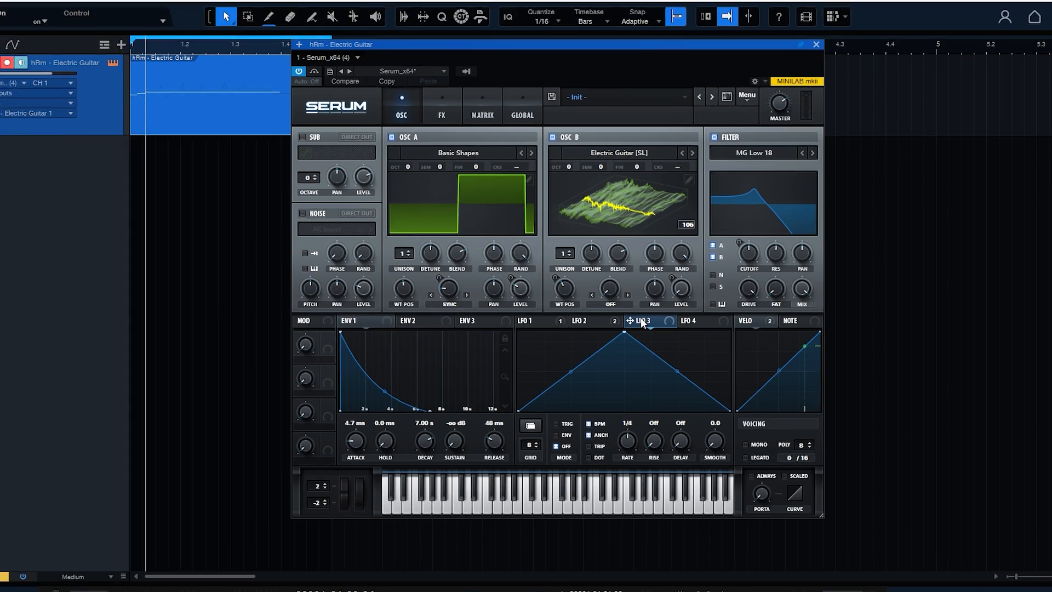
# Step: Modulate oscillator A's fine tuning with LFO 3 by 20, running the LFO without BPM sync at 1.8 Hz
pyautogui.click(640, 318)
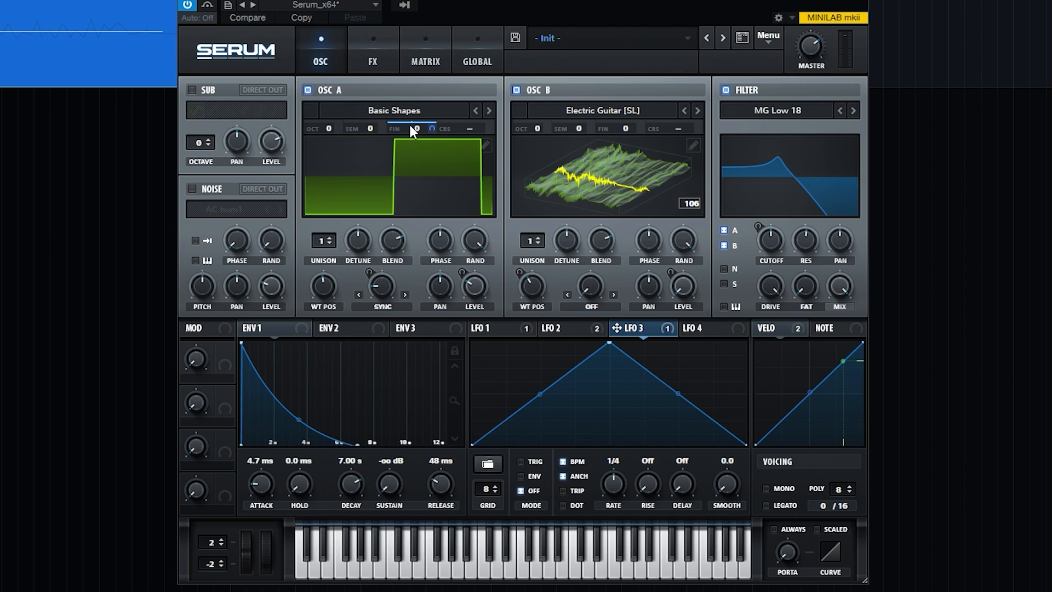
pyautogui.moveTo(433, 129); pyautogui.dragTo(441, 216)
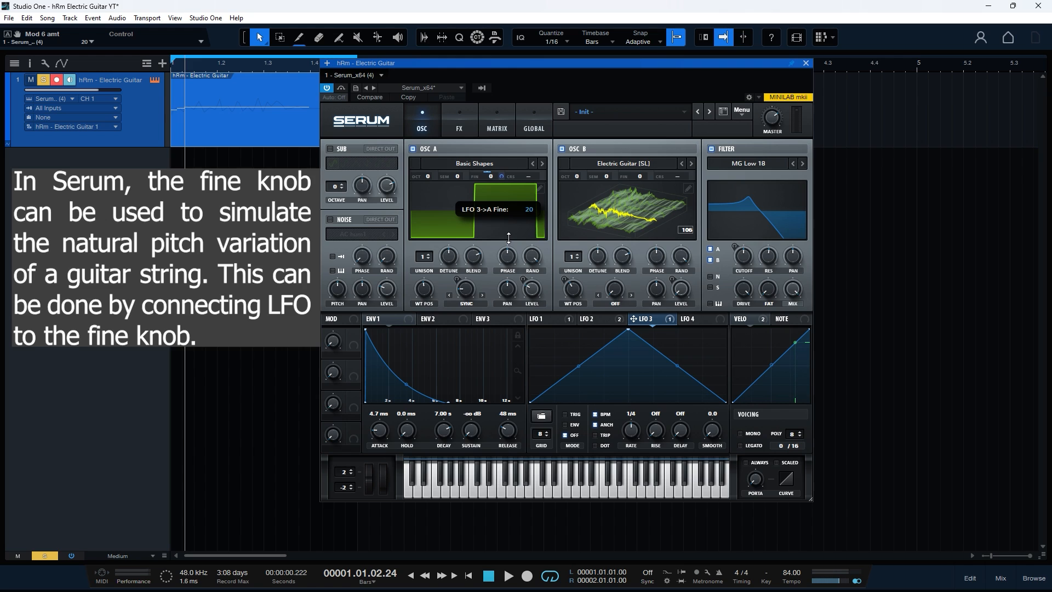
pyautogui.moveTo(508, 237); pyautogui.dragTo(510, 242)
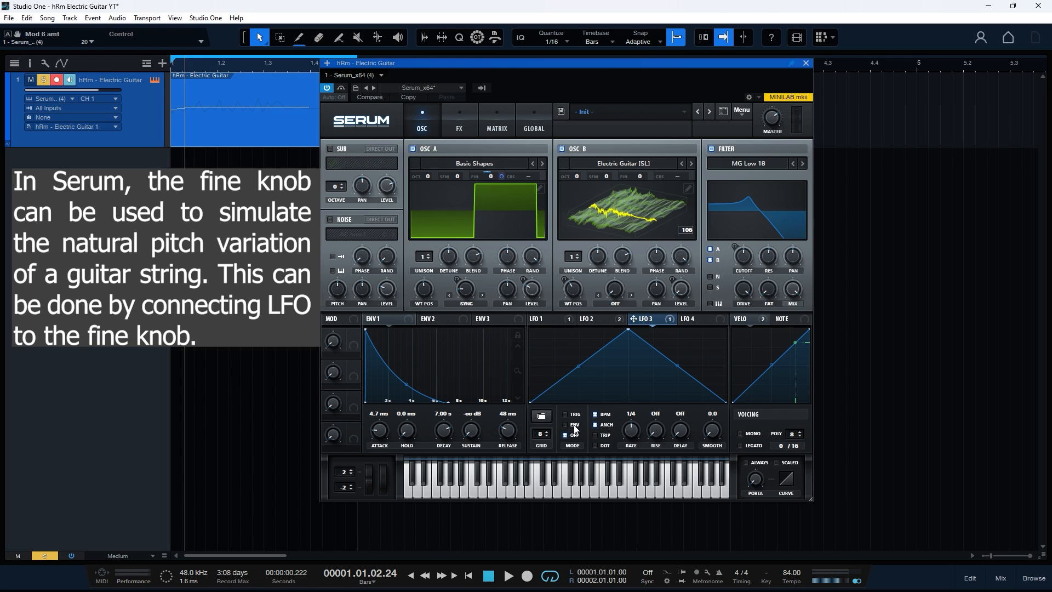
pyautogui.click(596, 414)
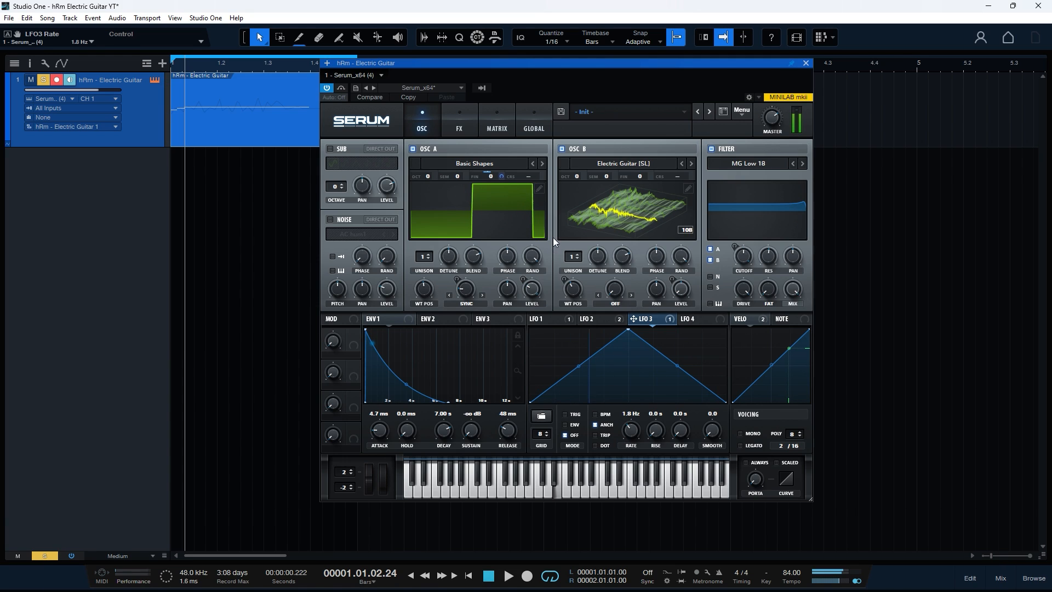
pyautogui.moveTo(500, 176)
pyautogui.mouseDown()
pyautogui.moveTo(503, 157)
pyautogui.moveTo(501, 175)
pyautogui.mouseUp()
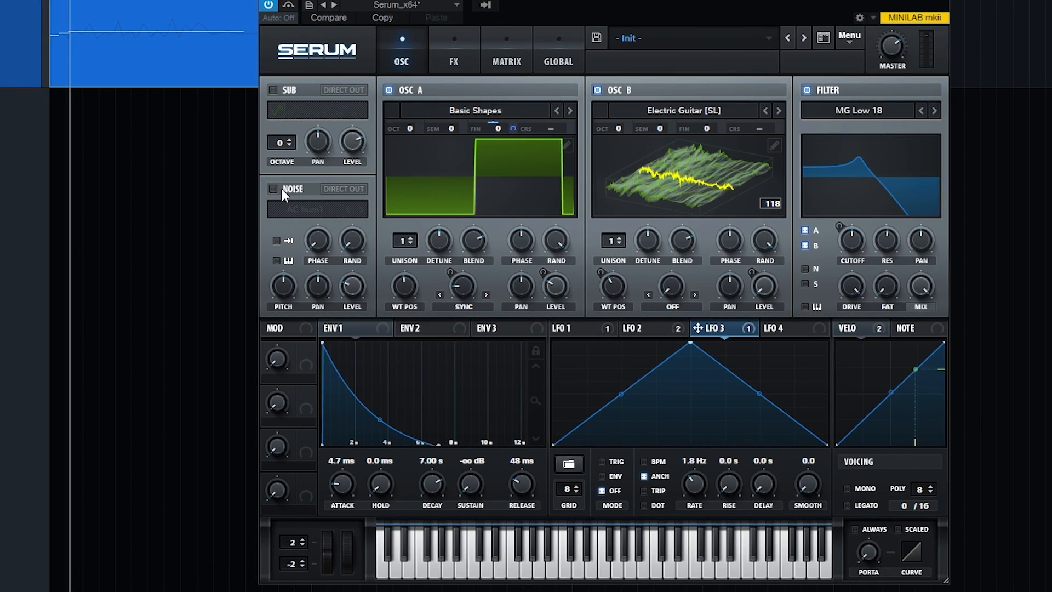
# Step: Enable the noise oscillator and load the guitarsmack 1 sample from the Attacks_Misc category
pyautogui.click(308, 204)
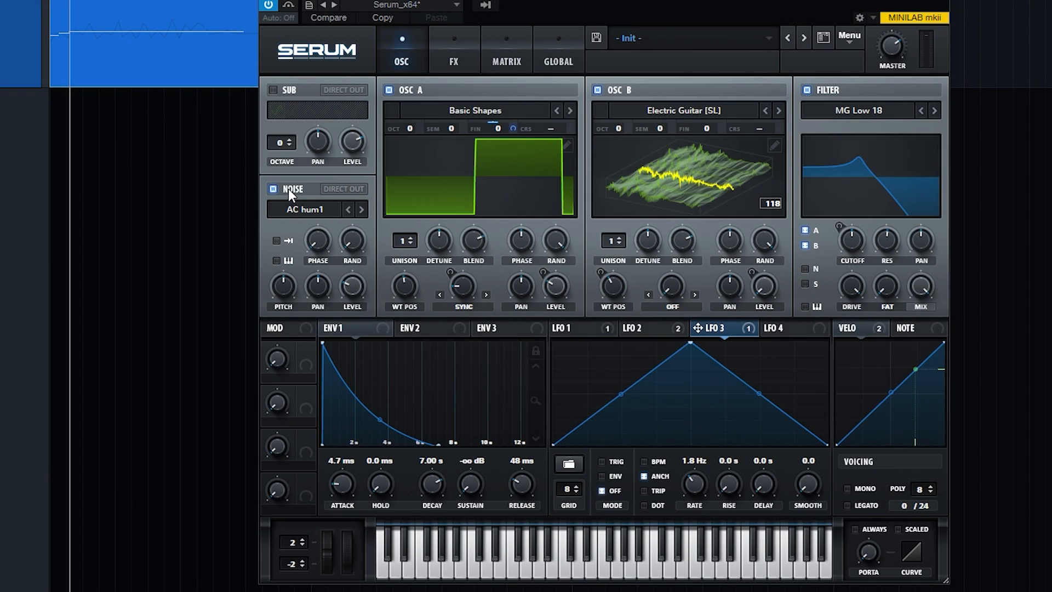
pyautogui.click(306, 209)
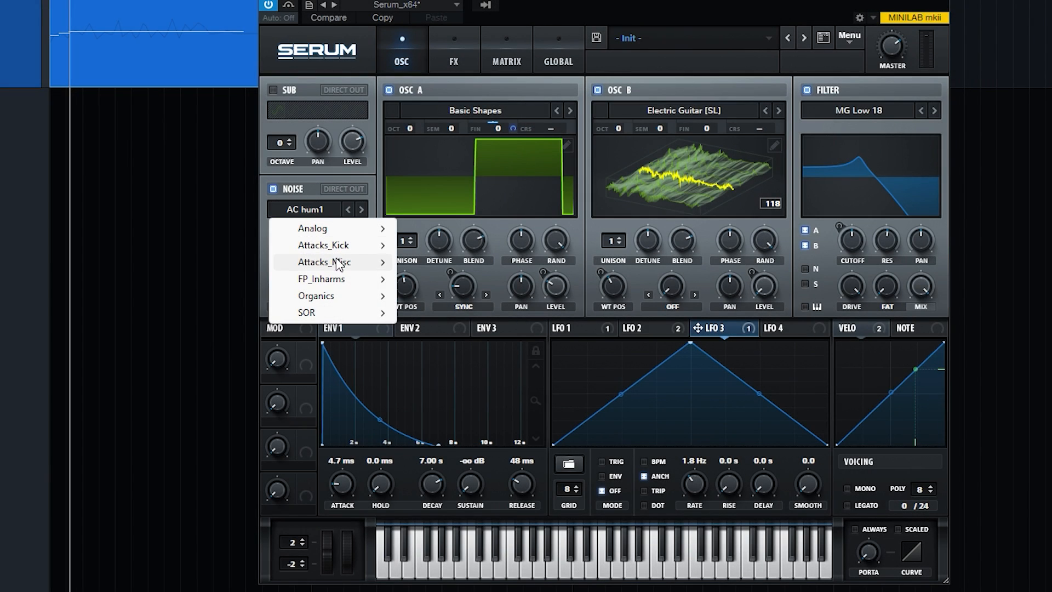
pyautogui.moveTo(340, 263)
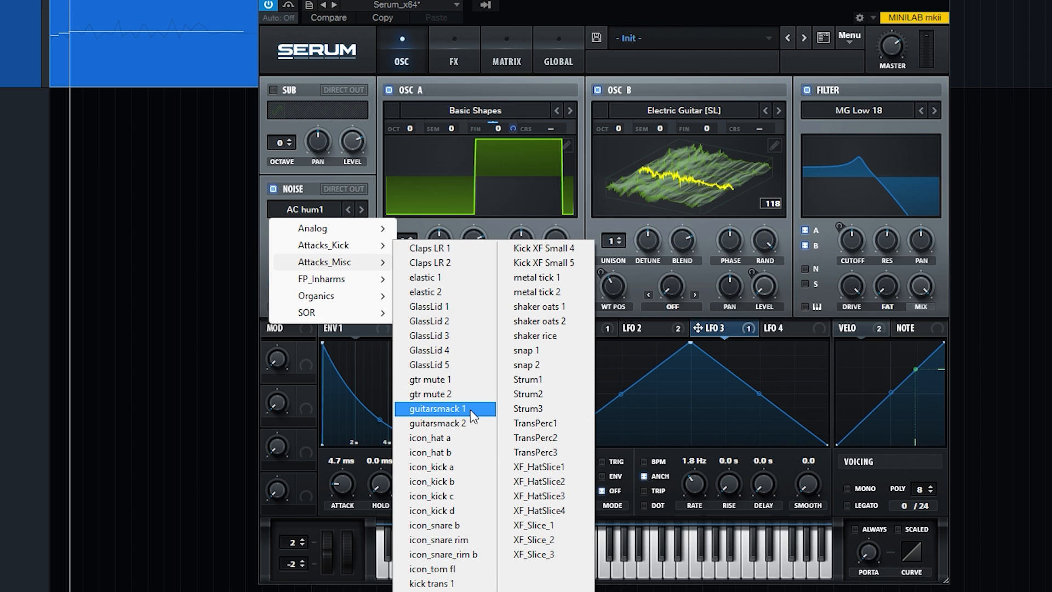
pyautogui.click(438, 408)
# Step: Make the noise play as a one-shot and raise its level to maximum, with oscillators A and B temporarily off
pyautogui.click(389, 90)
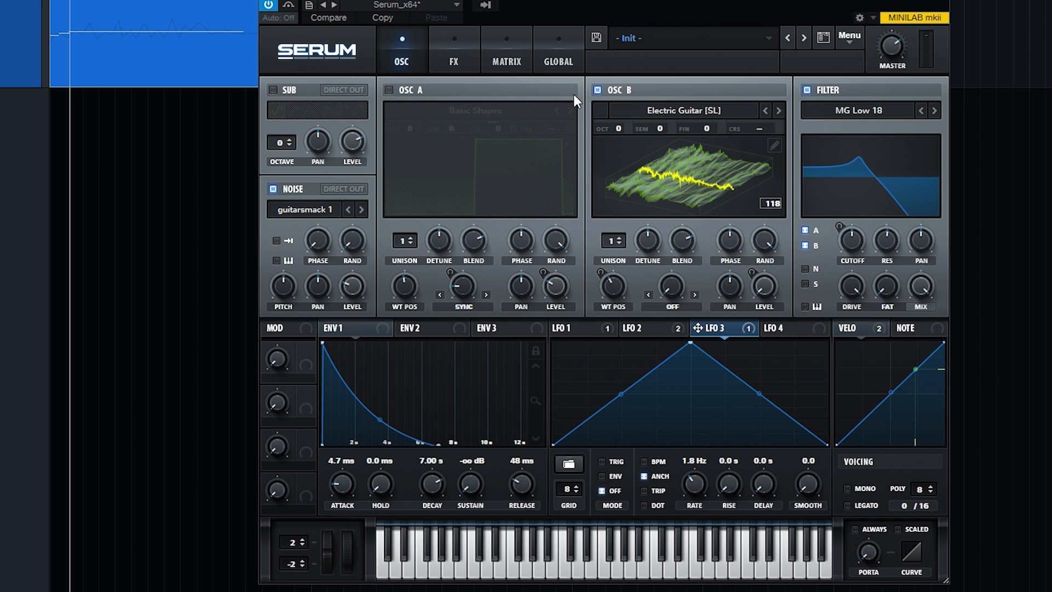
pyautogui.click(607, 90)
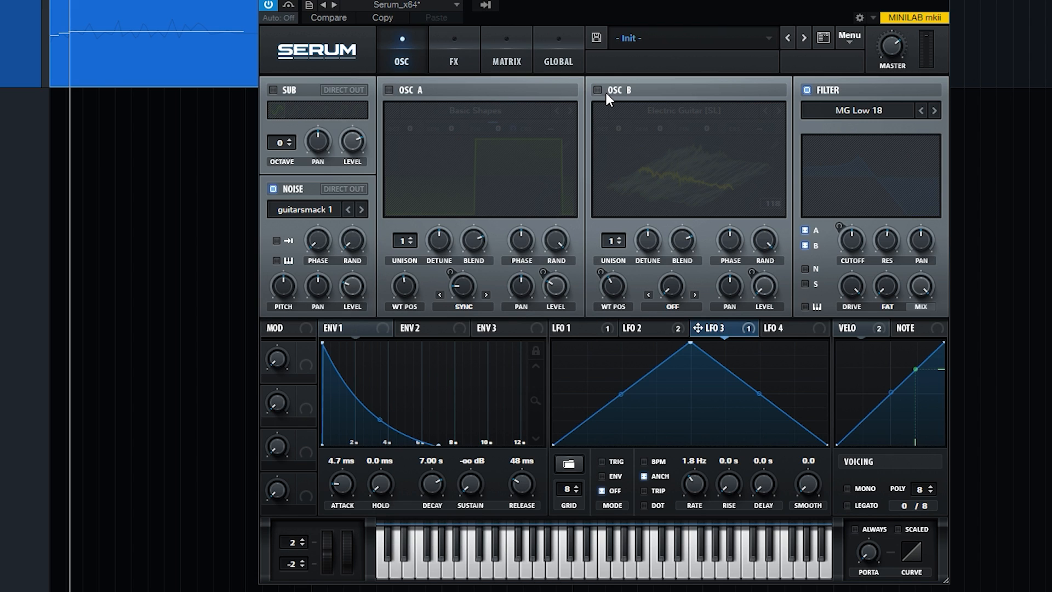
pyautogui.click(281, 238)
pyautogui.moveTo(360, 285); pyautogui.dragTo(356, 108)
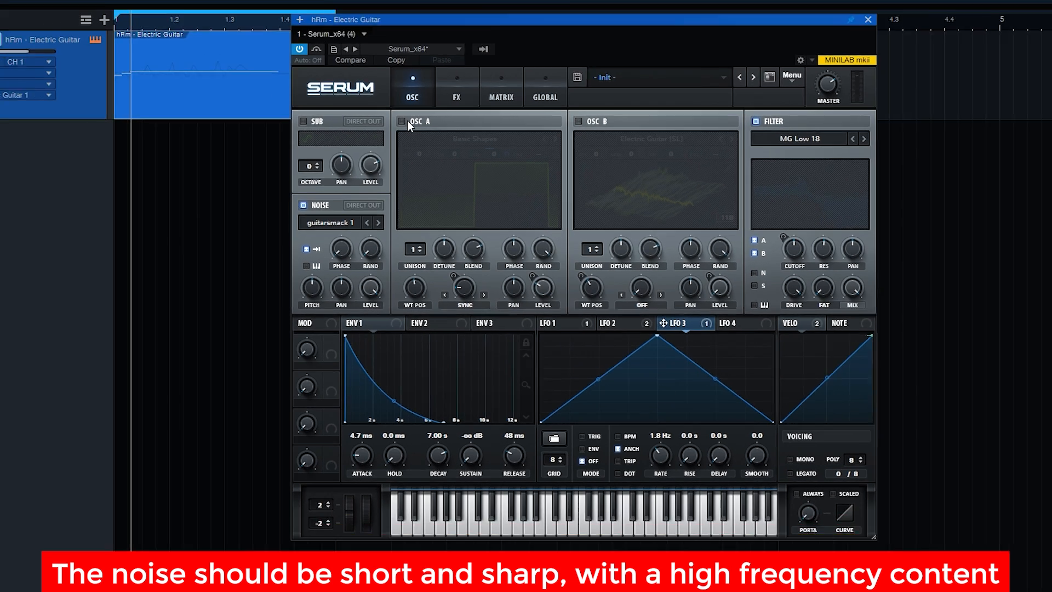
pyautogui.click(389, 90)
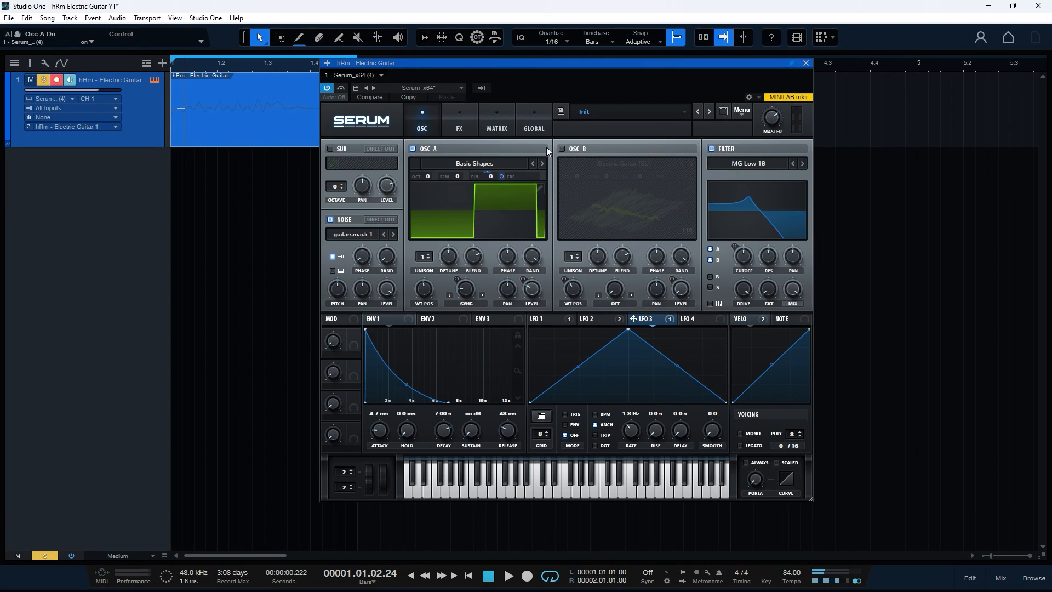
pyautogui.click(562, 148)
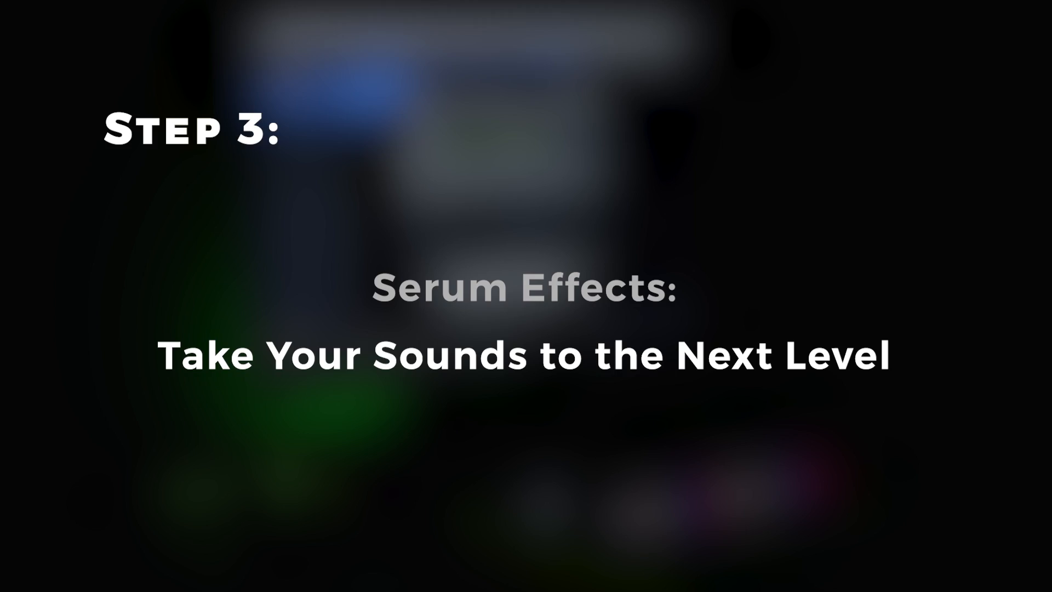
# Step: Enable the EQ effect ahead of the distortion, with its low band as high-pass and its high band as low-pass
pyautogui.click(467, 113)
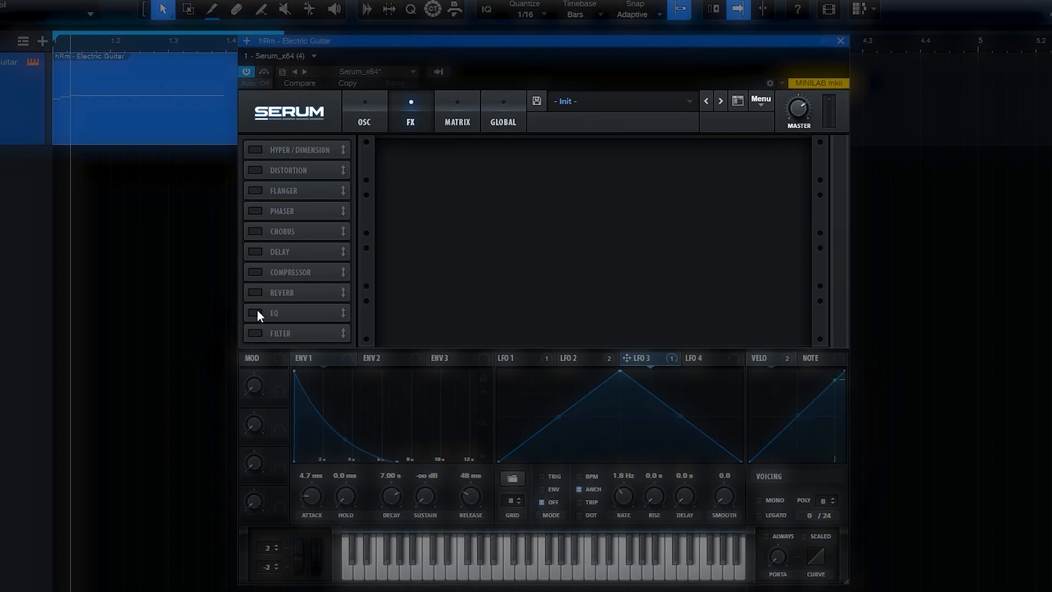
pyautogui.click(337, 283)
pyautogui.moveTo(350, 282); pyautogui.dragTo(380, 167)
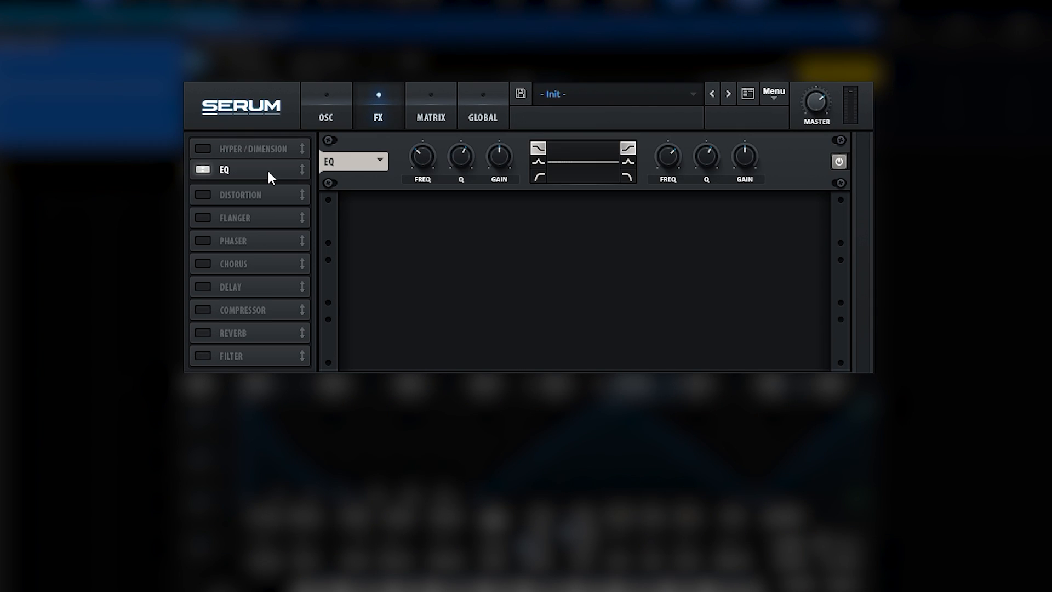
pyautogui.moveTo(267, 169); pyautogui.dragTo(268, 166)
pyautogui.click(539, 176)
pyautogui.click(628, 176)
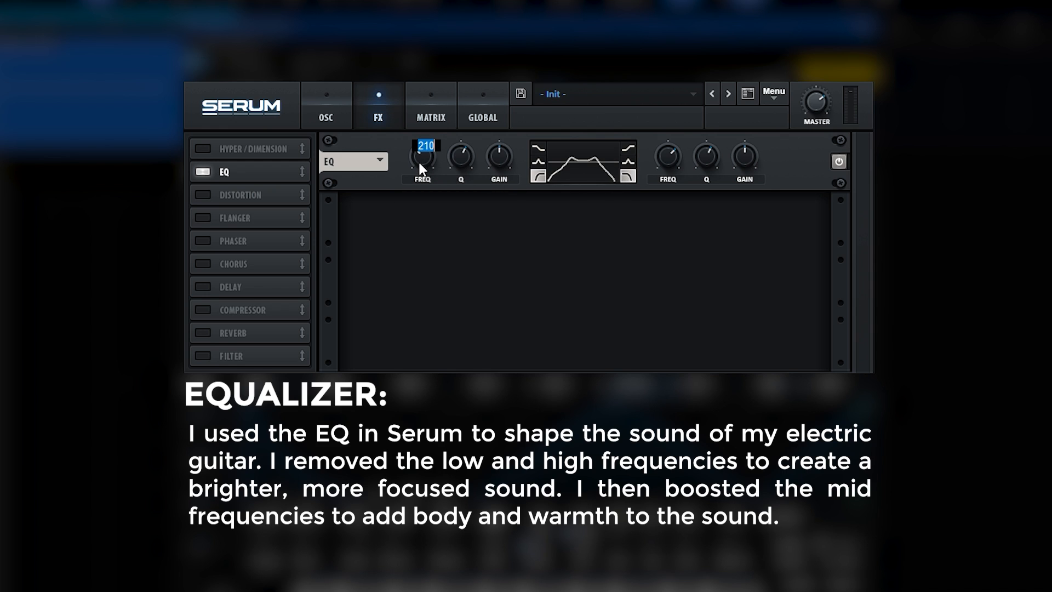
# Step: Set the EQ's high-pass frequency to 130 Hz with a Q of 60%
pyautogui.write('130')
pyautogui.press('Return')
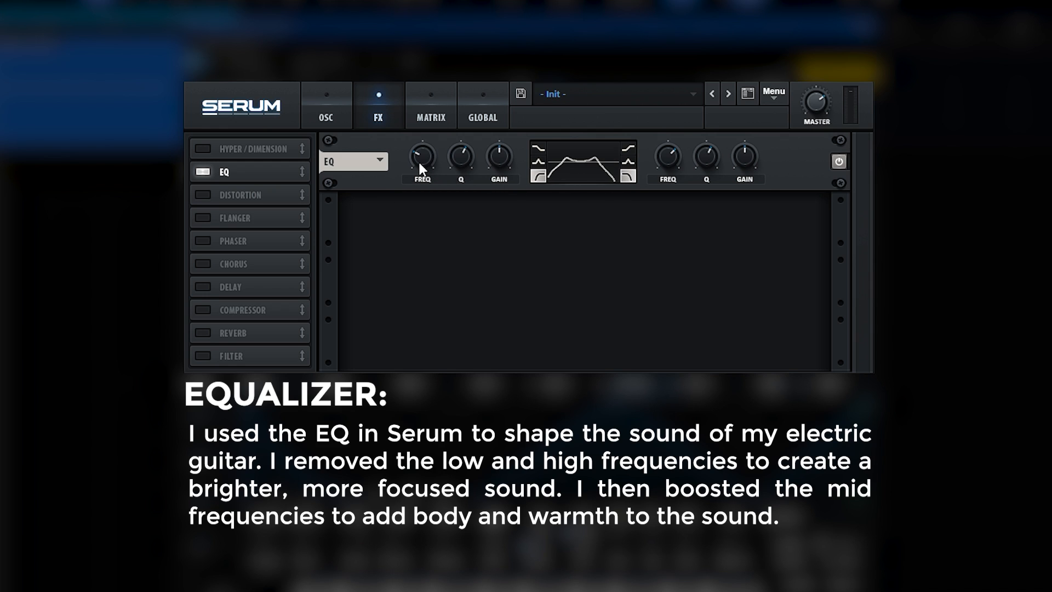
pyautogui.doubleClick(461, 162)
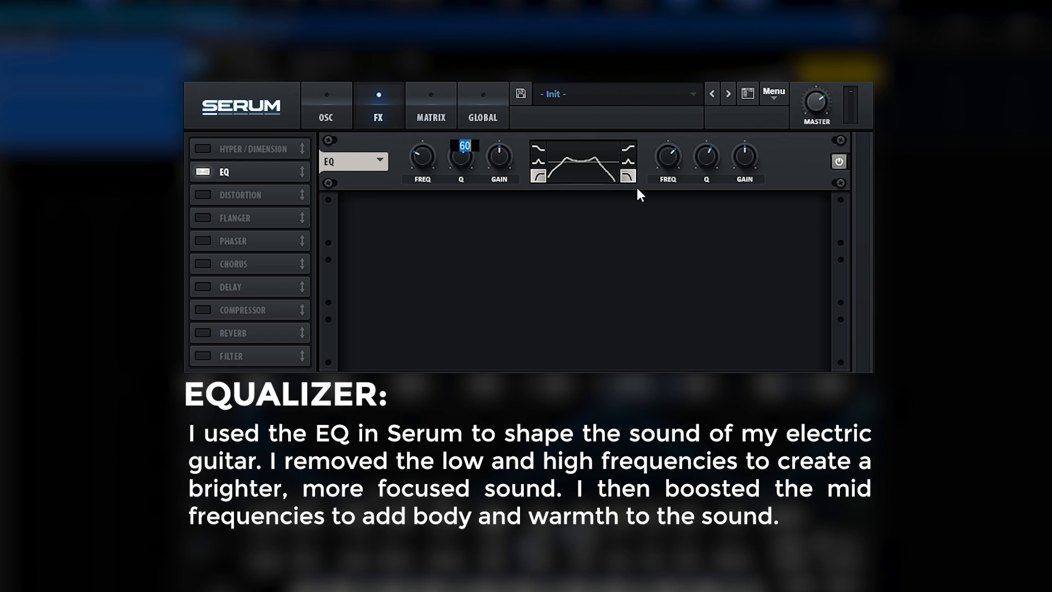
# Step: Set the EQ's low-pass frequency to 484 Hz and its Q to 46%, and lower that band's gain
pyautogui.doubleClick(668, 154)
pyautogui.write('484')
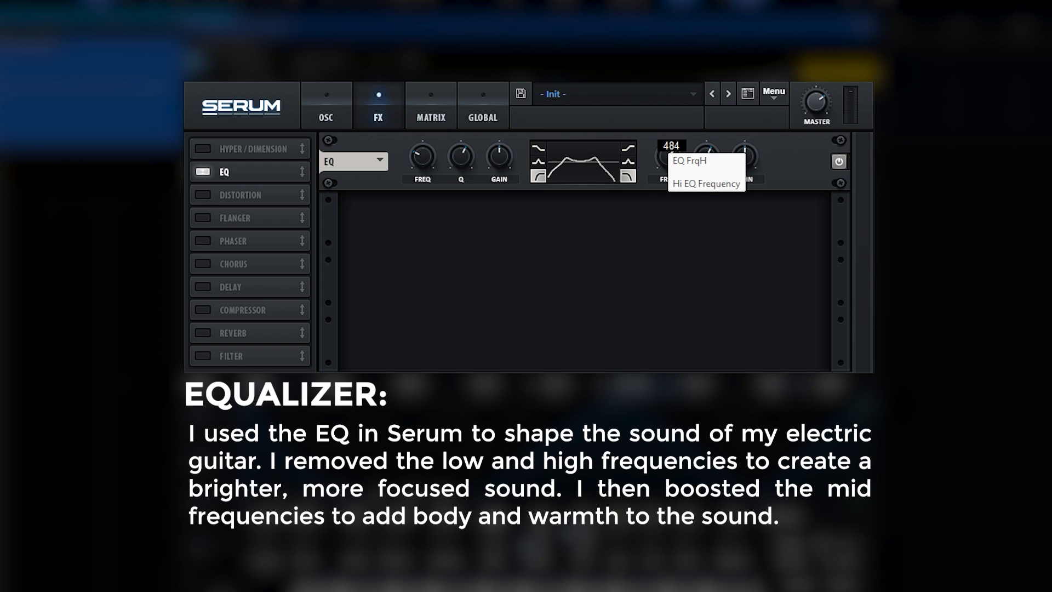
pyautogui.press('Return')
pyautogui.doubleClick(702, 153)
pyautogui.write('46')
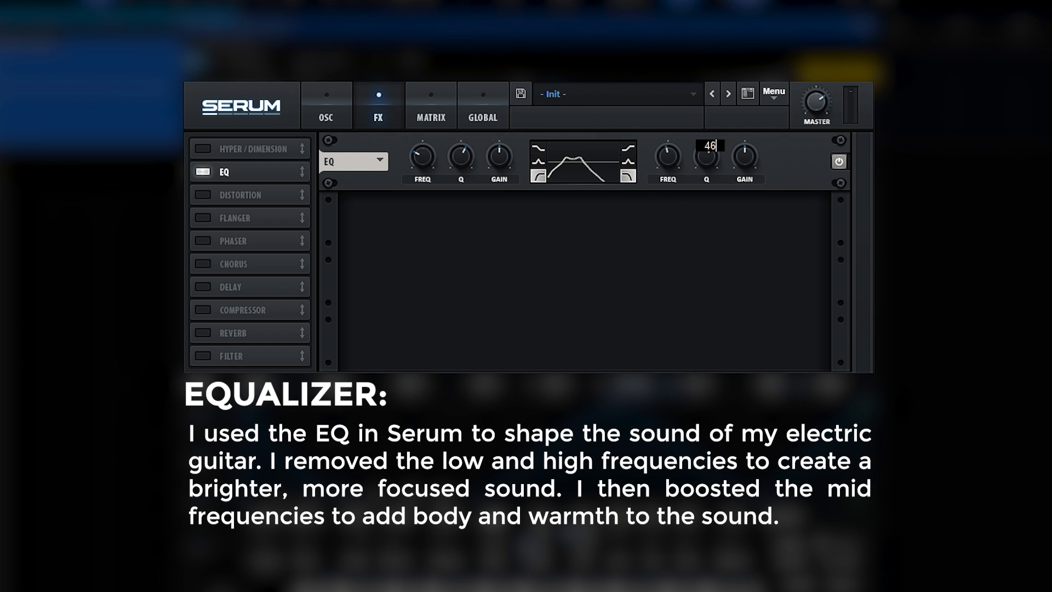
pyautogui.press('Return')
pyautogui.moveTo(741, 164); pyautogui.dragTo(738, 182)
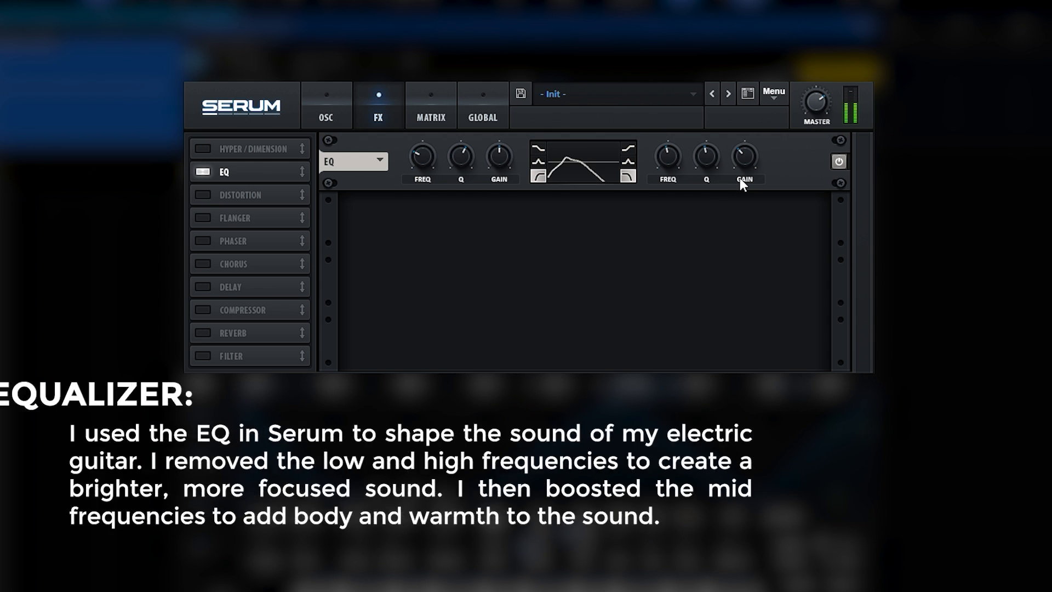
# Step: Enable the chorus directly after the EQ, with reduced depth and mix and its low-pass filter fully open
pyautogui.click(246, 267)
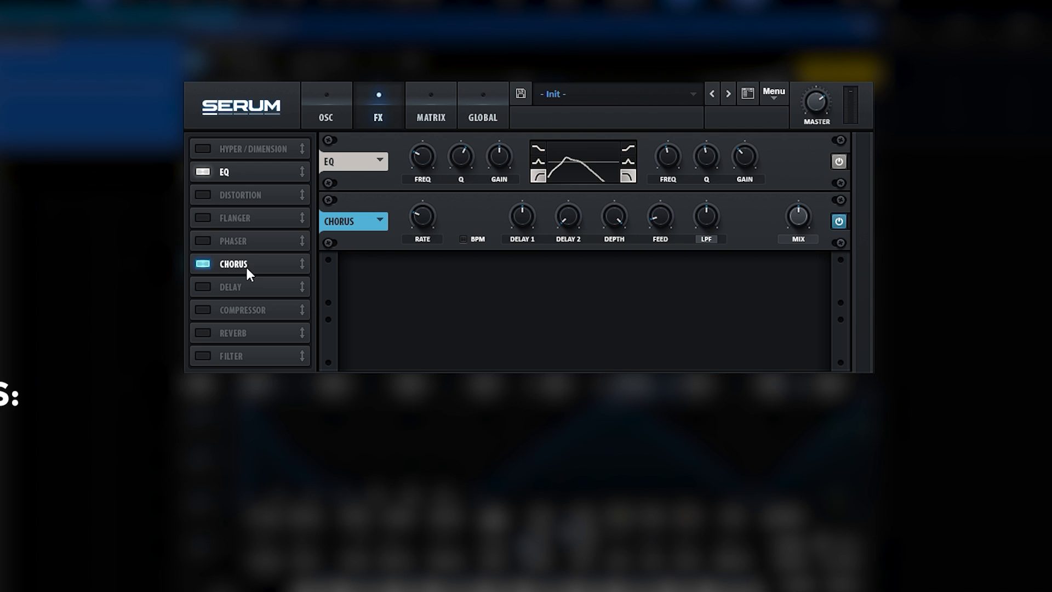
pyautogui.moveTo(246, 267); pyautogui.dragTo(248, 189)
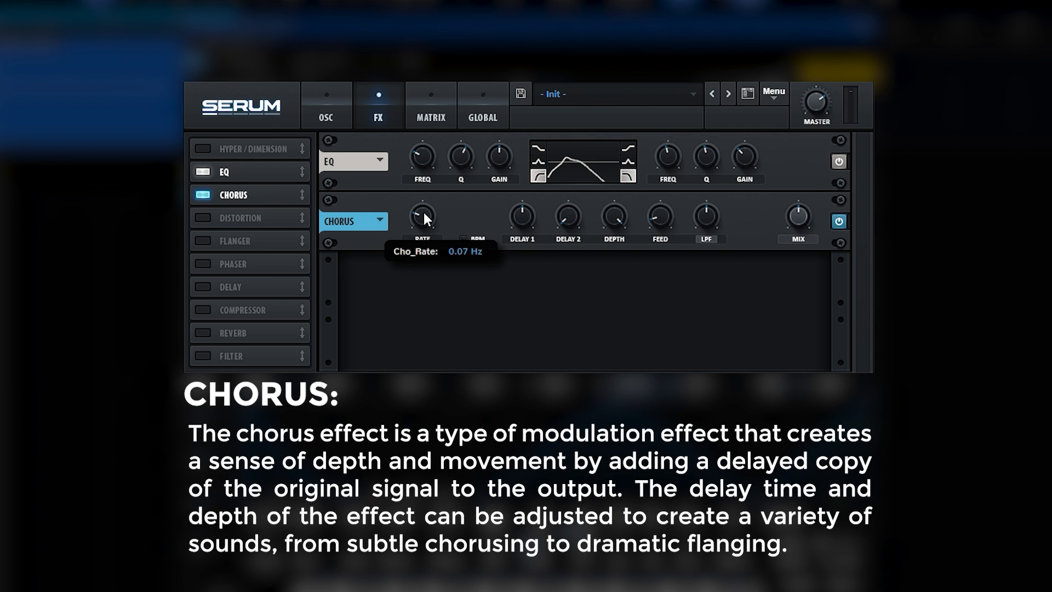
pyautogui.moveTo(616, 218); pyautogui.dragTo(620, 317)
pyautogui.moveTo(711, 223); pyautogui.dragTo(720, 89)
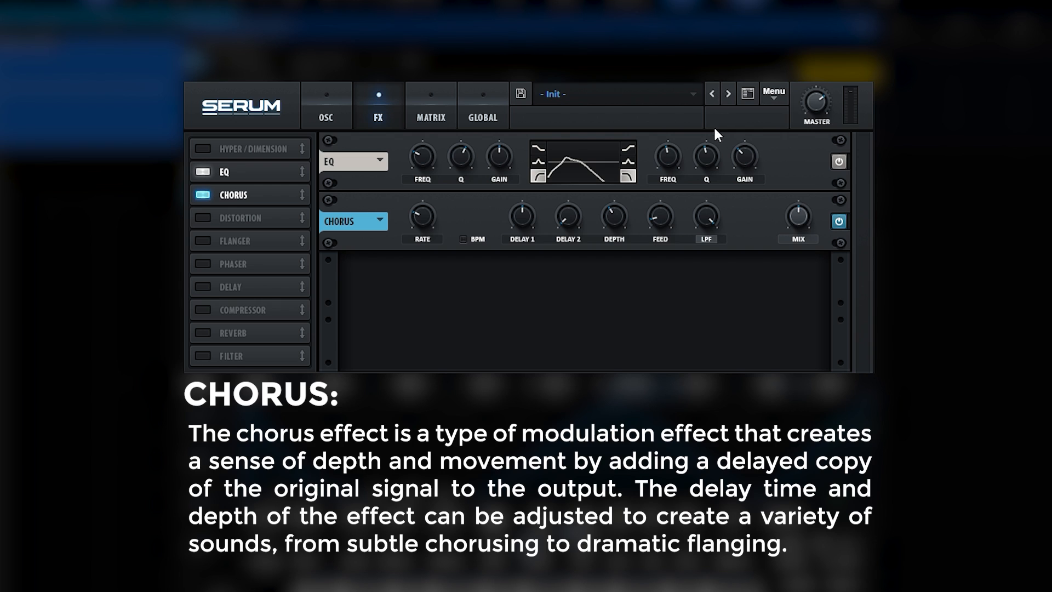
pyautogui.moveTo(791, 220); pyautogui.dragTo(789, 256)
pyautogui.click(839, 222)
# Step: Enable the distortion effect in Diode 1 mode and raise its drive to maximum
pyautogui.click(202, 217)
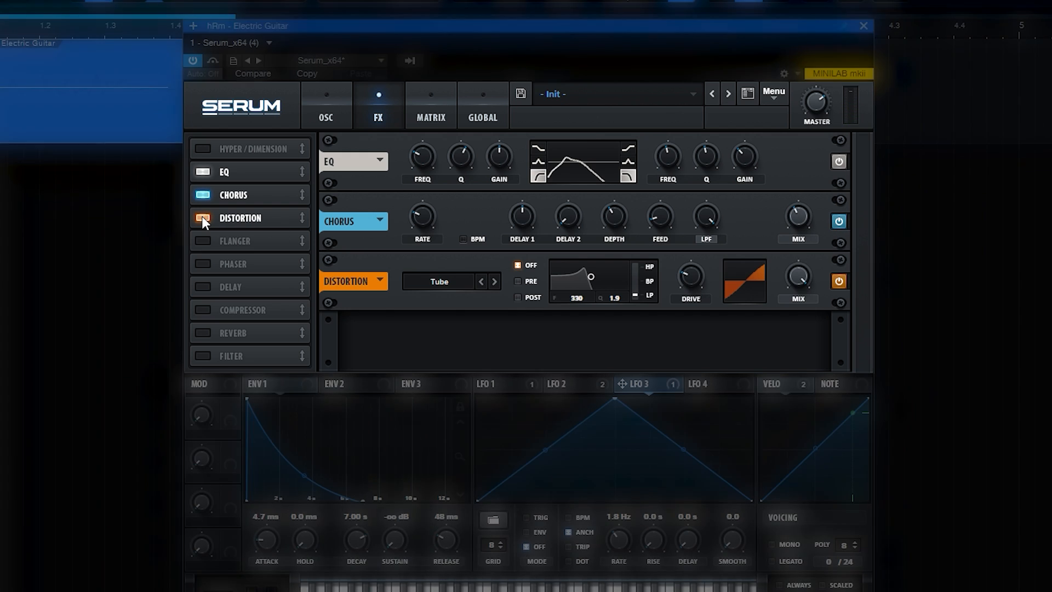
pyautogui.click(437, 289)
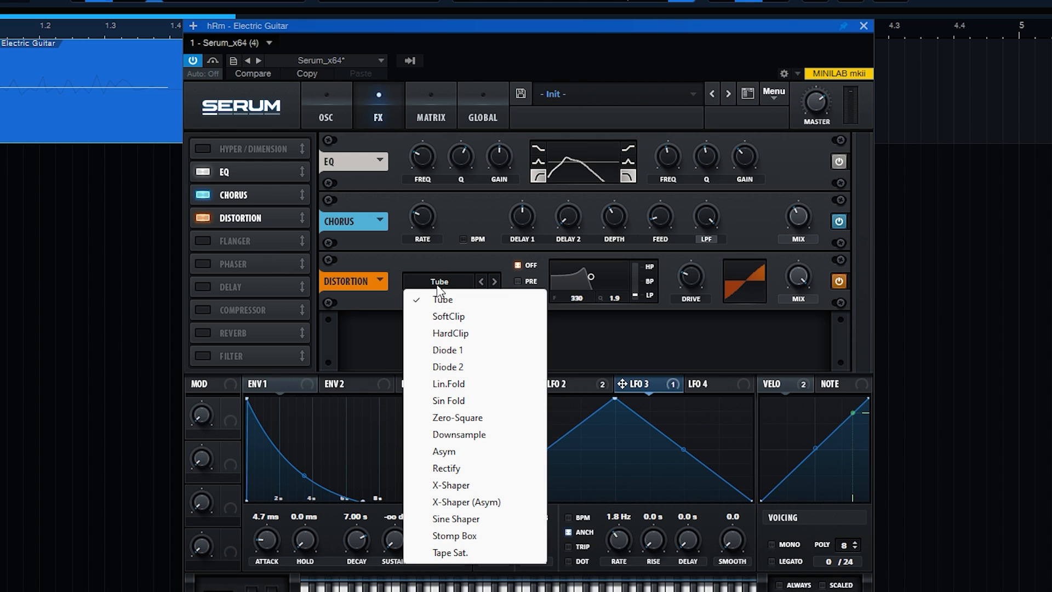
pyautogui.click(464, 348)
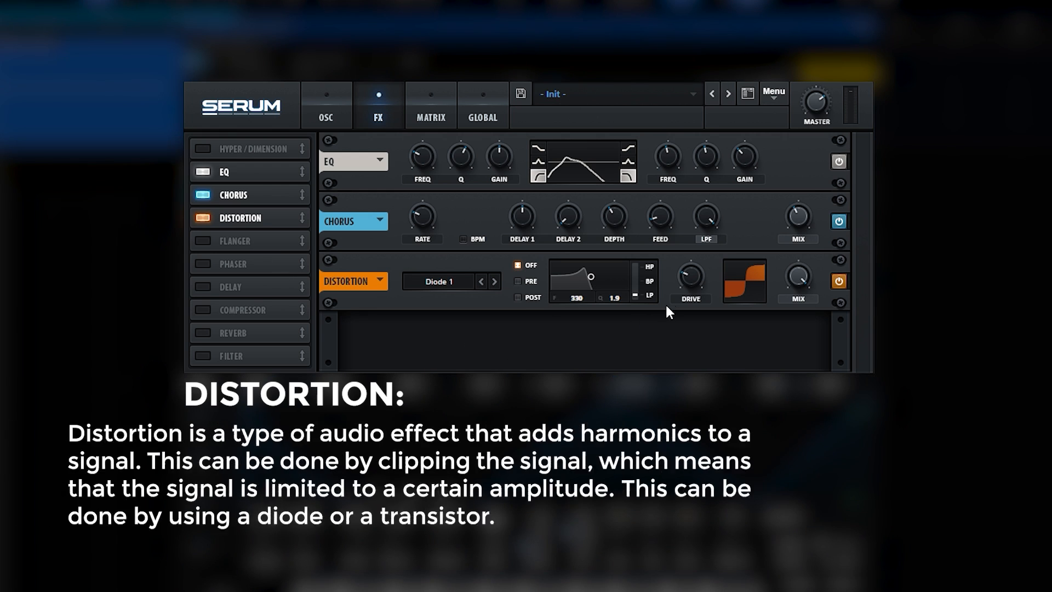
pyautogui.moveTo(689, 278); pyautogui.dragTo(727, 126)
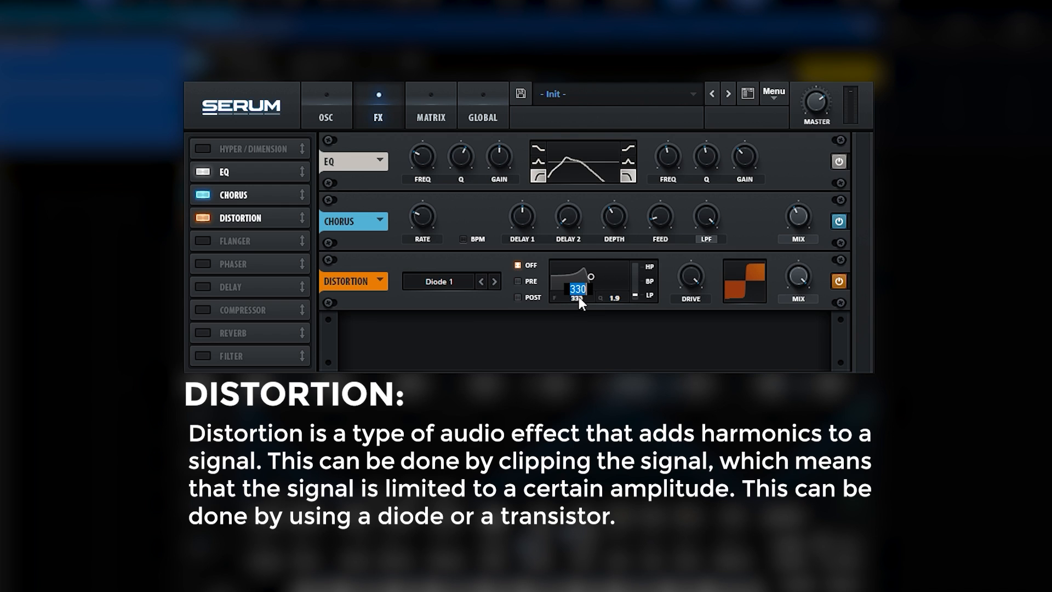
# Step: Set the distortion filter's frequency to 3299 Hz and enable the compressor directly after the distortion, in multiband mode
pyautogui.scroll(10, 578, 298)
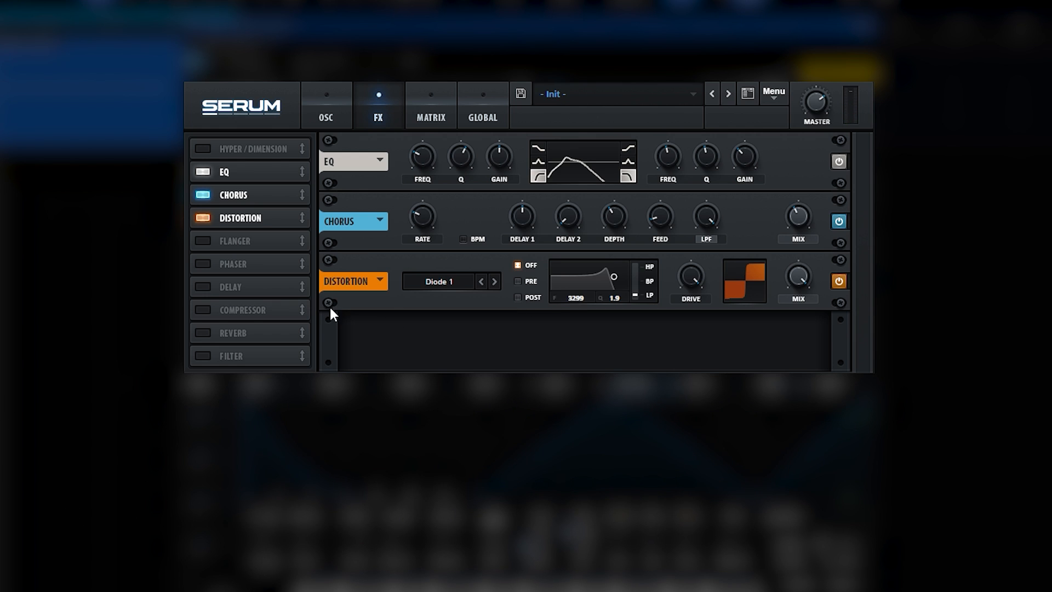
pyautogui.click(211, 310)
pyautogui.moveTo(210, 308); pyautogui.dragTo(260, 235)
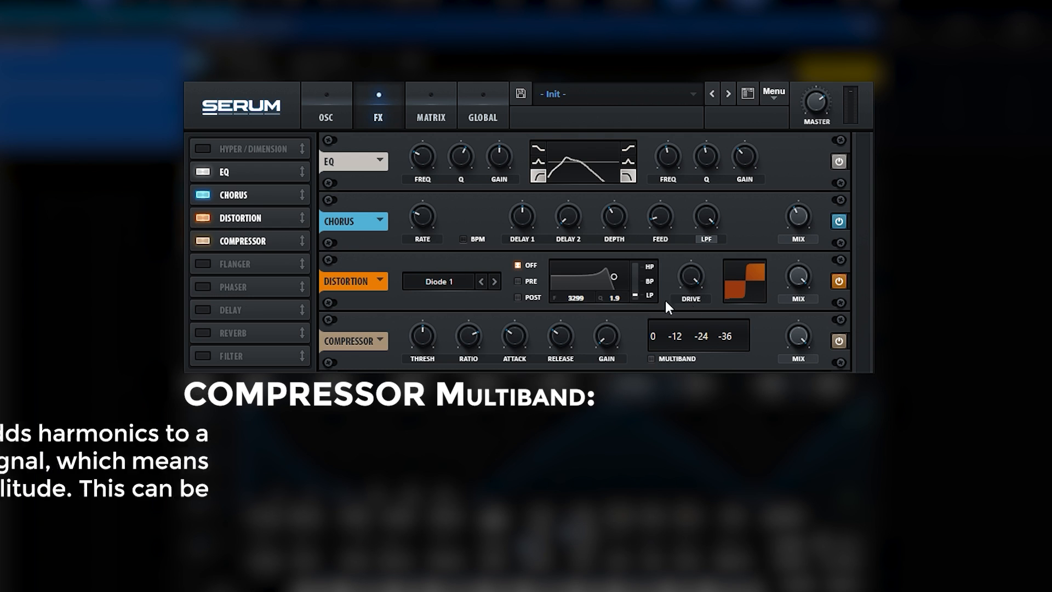
pyautogui.click(652, 360)
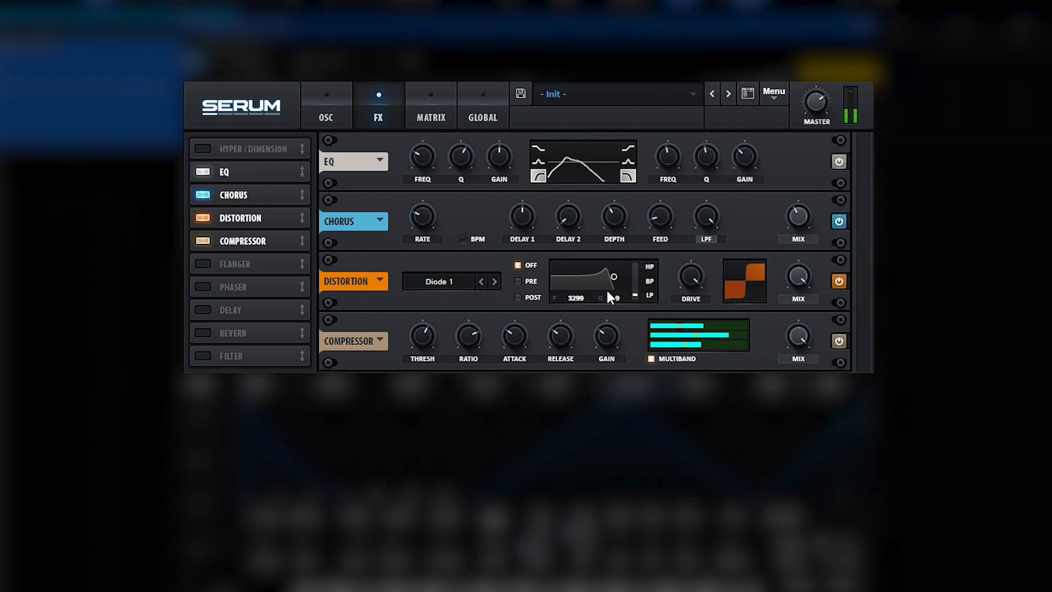
pyautogui.click(841, 341)
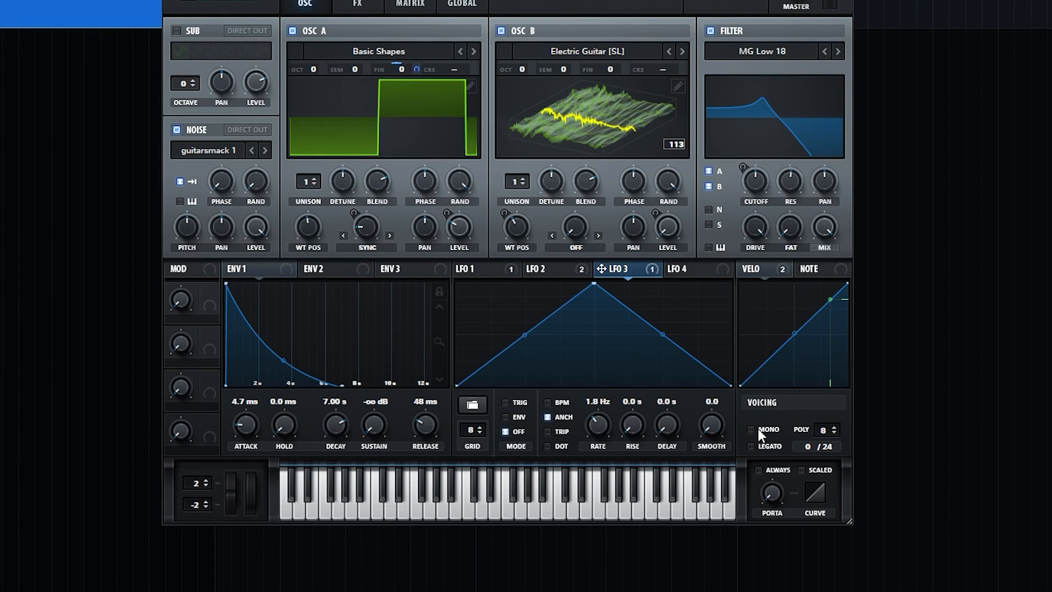
# Step: Enable Mono and Legato in the voicing settings
pyautogui.click(758, 429)
pyautogui.click(758, 446)
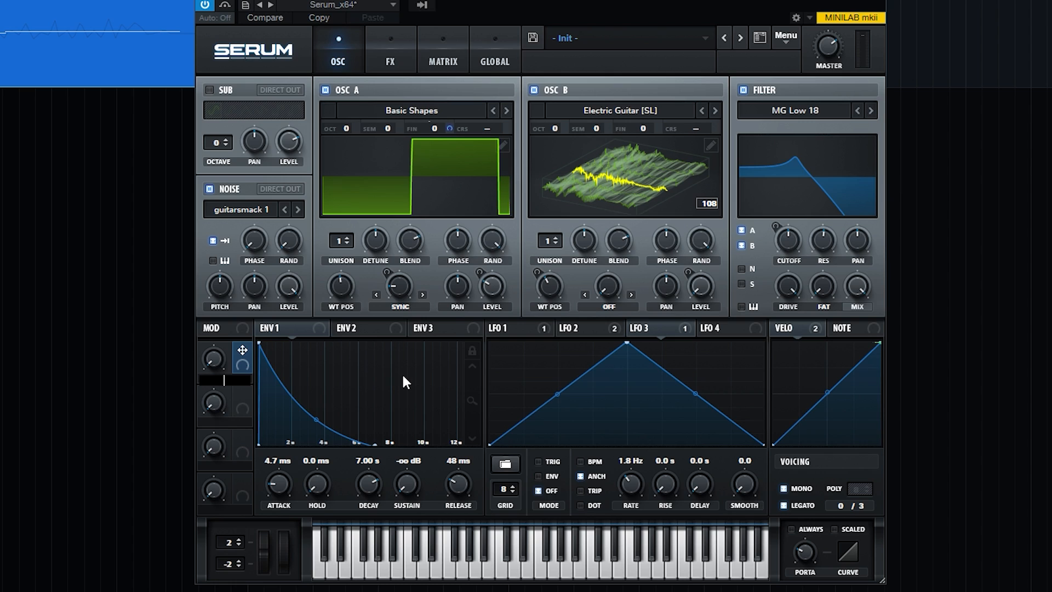
# Step: Name the first macro Pitch and route Macro 1 to global Master Tuning in the first free modulation matrix row
pyautogui.write('Pitch')
pyautogui.press('Return')
pyautogui.click(436, 49)
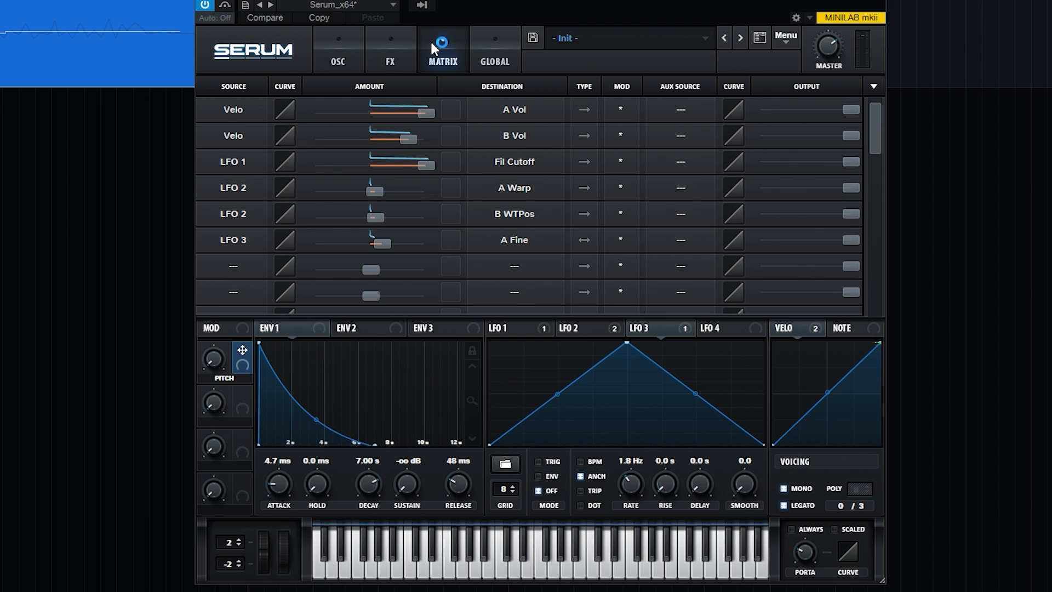
pyautogui.click(235, 267)
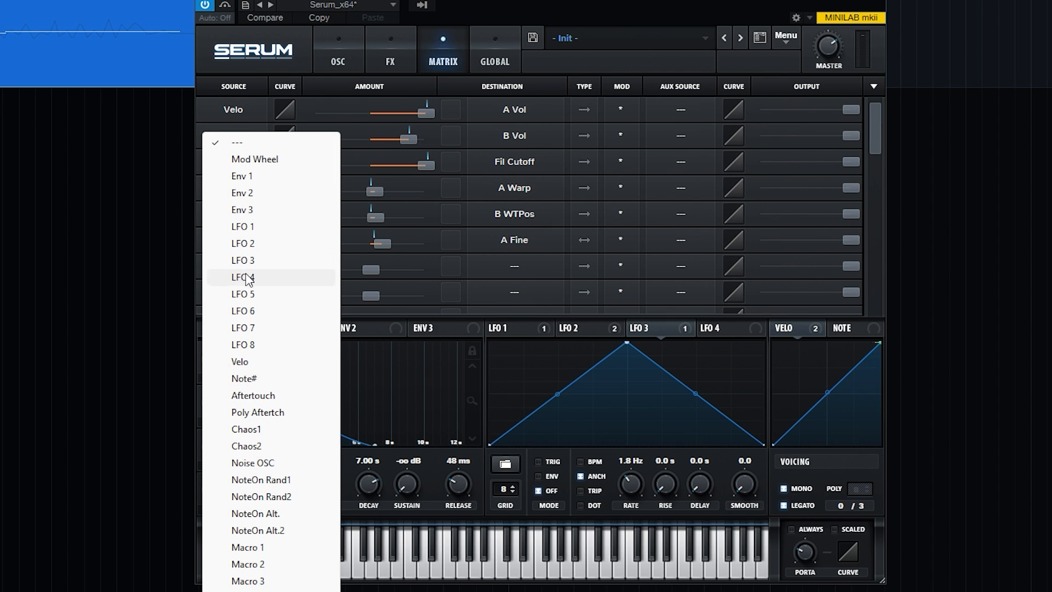
pyautogui.click(274, 547)
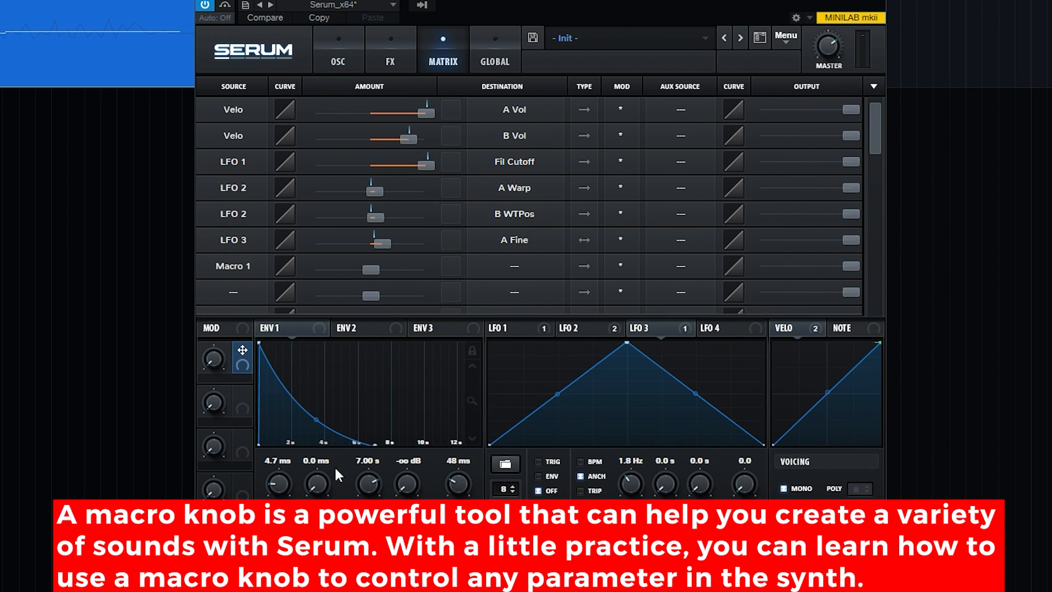
pyautogui.click(523, 284)
pyautogui.moveTo(521, 403)
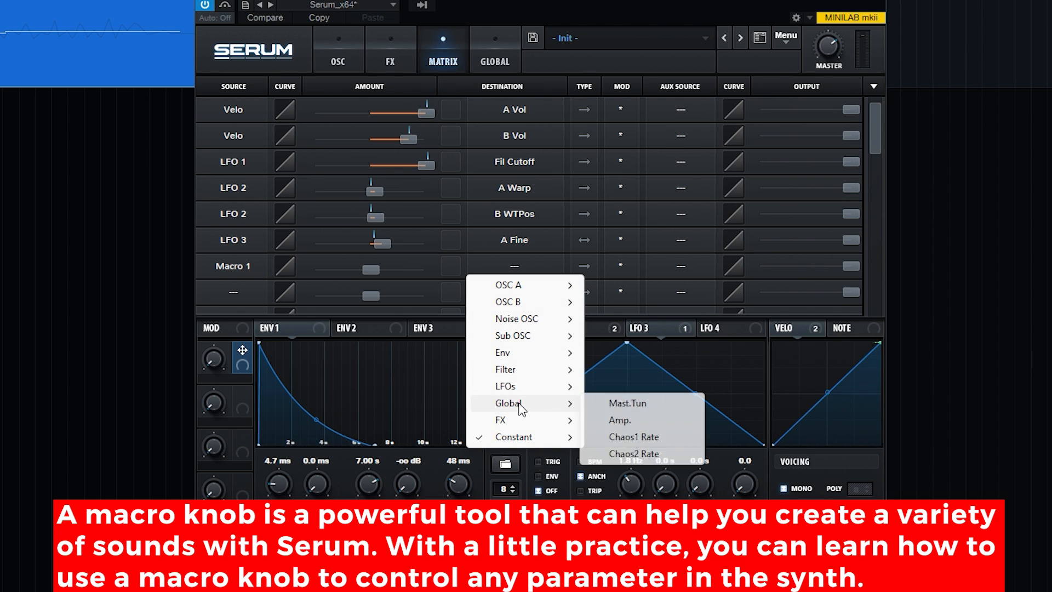
pyautogui.click(649, 405)
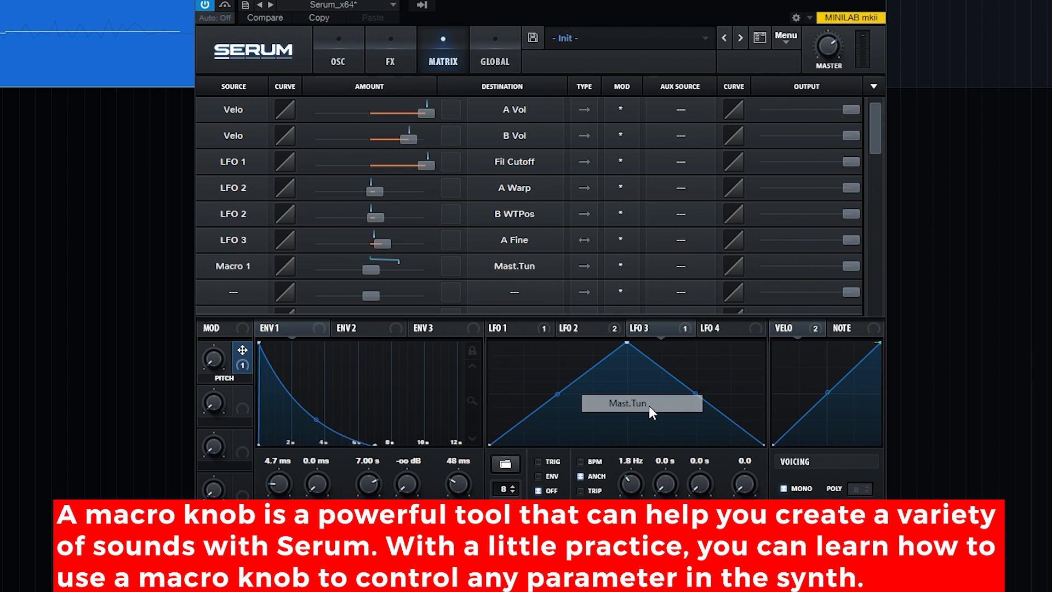
# Step: Set the Macro 1 modulation amount to 19 and try out the Pitch macro on the oscillator page
pyautogui.doubleClick(372, 273)
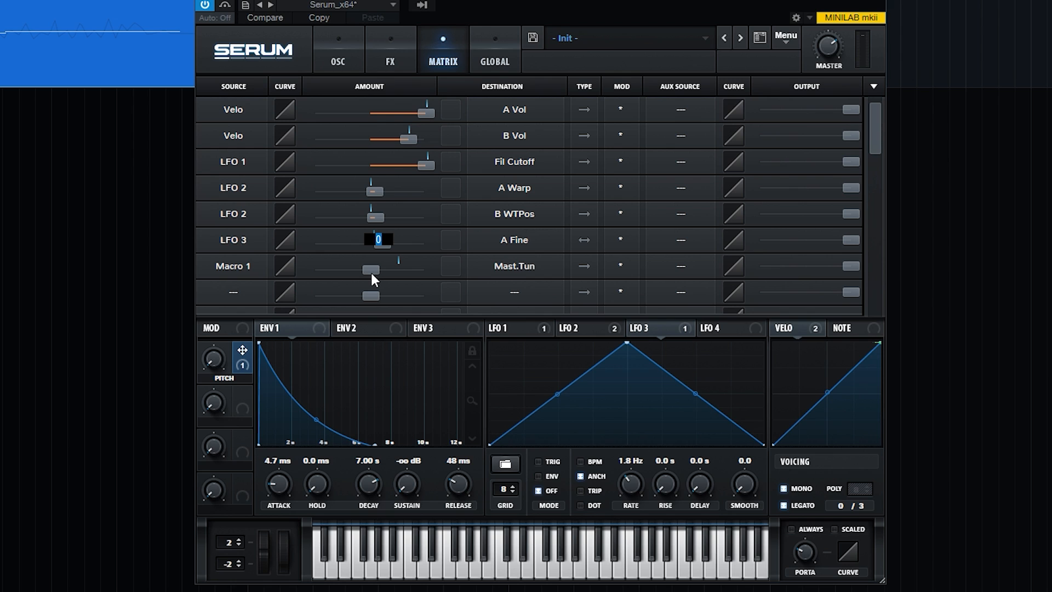
pyautogui.write('19')
pyautogui.press('Return')
pyautogui.click(335, 58)
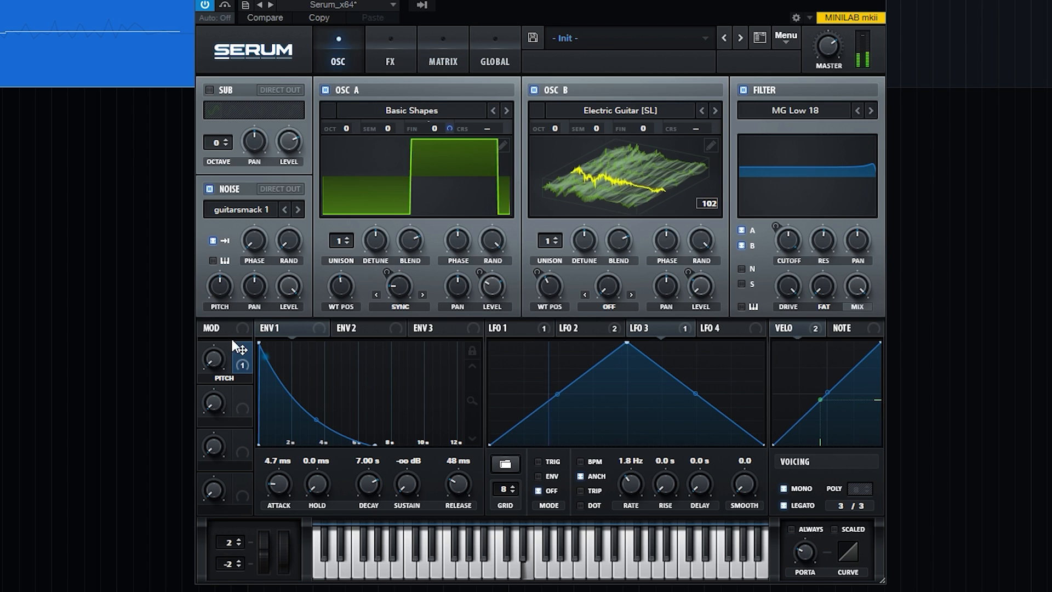
pyautogui.moveTo(228, 274); pyautogui.dragTo(245, 443)
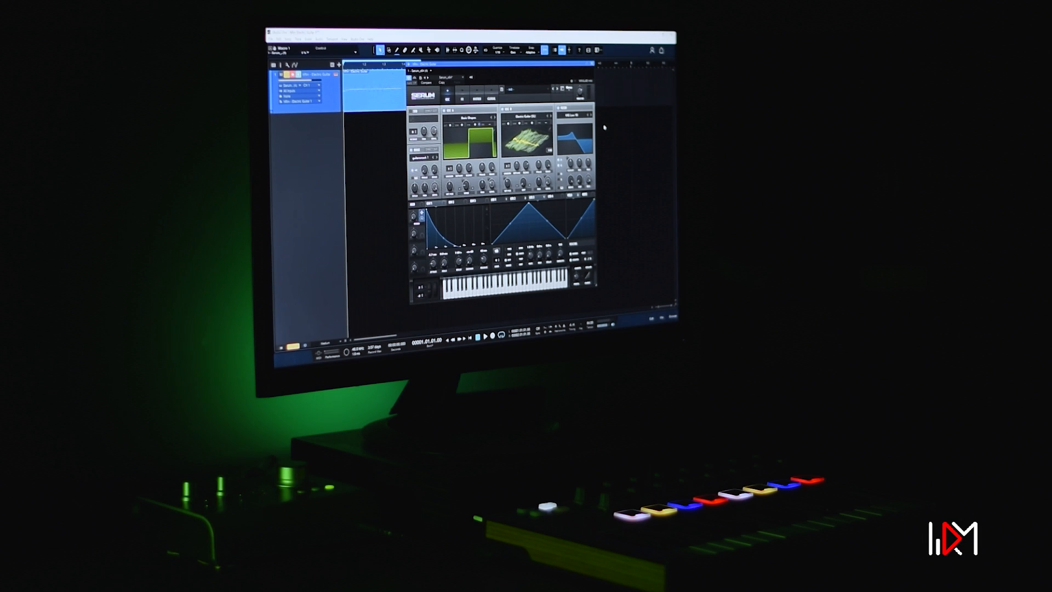
# Step: Show the mixer, activate the Mixtool and Guitar Rig 6 inserts on the guitar channel, and review the Dyna Solo rack
pyautogui.press('space')
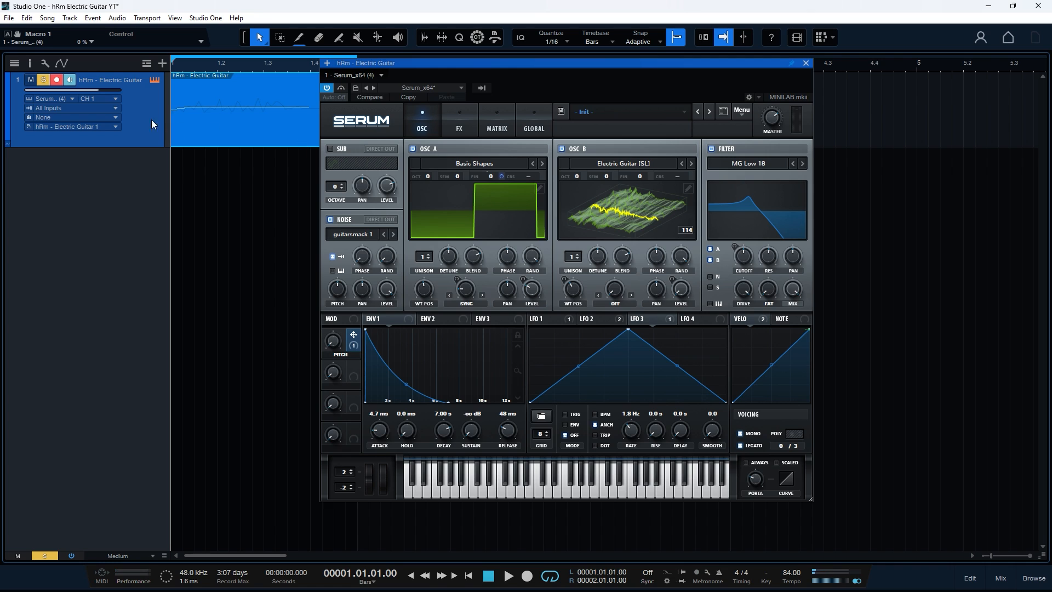
pyautogui.press('F3')
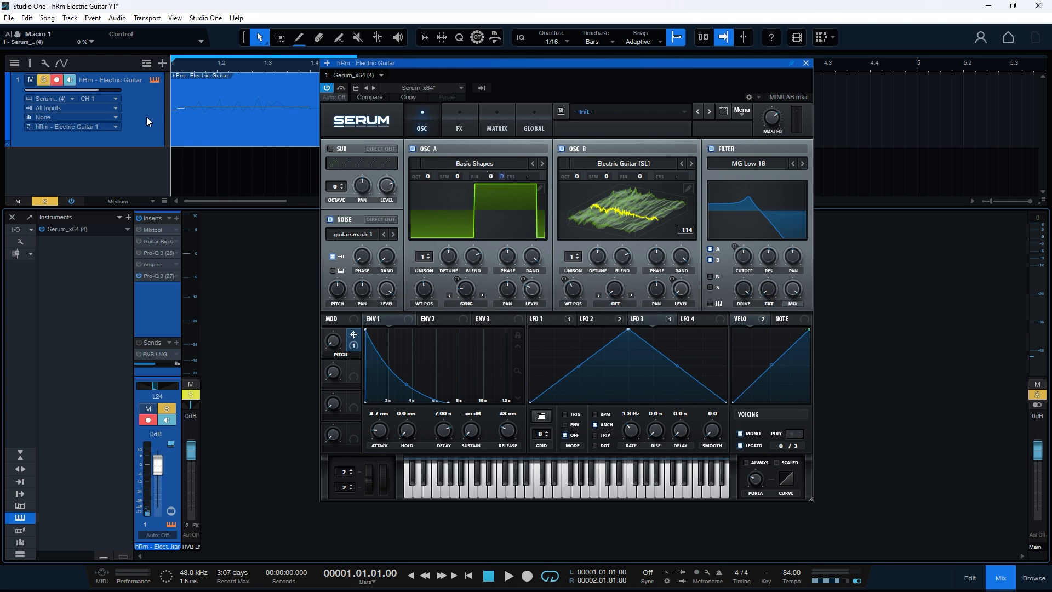
pyautogui.click(156, 229)
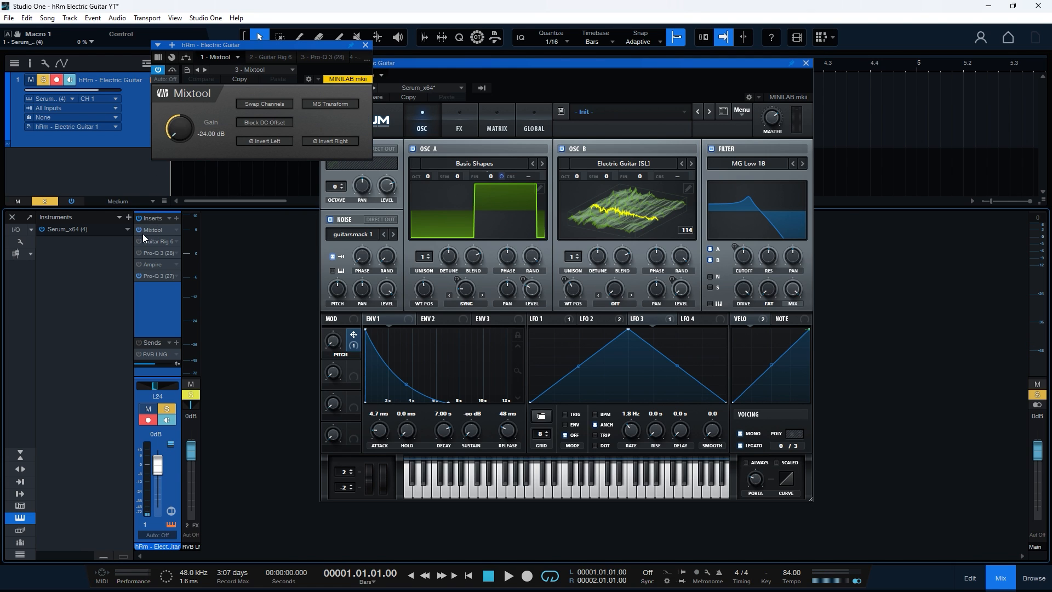
pyautogui.click(153, 241)
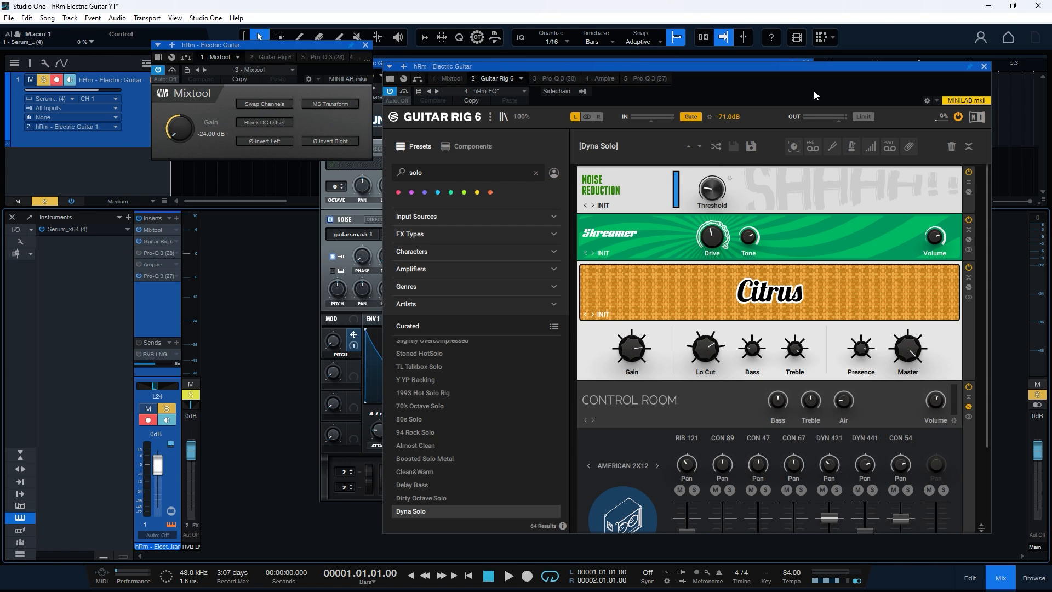
pyautogui.scroll(-3, 980, 310)
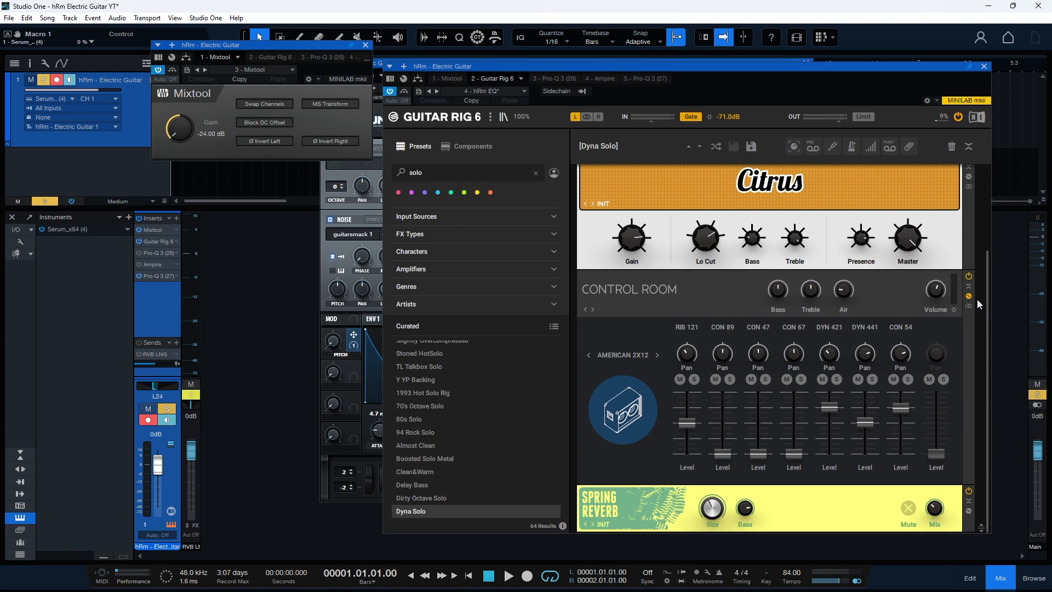
pyautogui.scroll(2, 977, 299)
pyautogui.moveTo(988, 198); pyautogui.dragTo(991, 138)
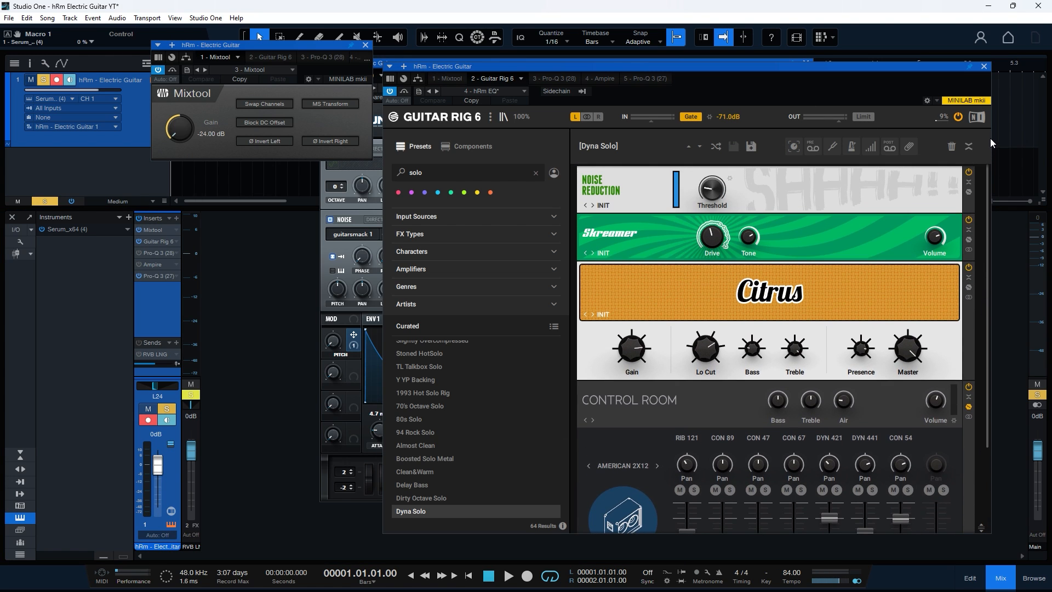
# Step: Activate the first Pro-Q 3 insert on the guitar channel and inspect its EQ bands
pyautogui.click(149, 254)
pyautogui.moveTo(429, 272)
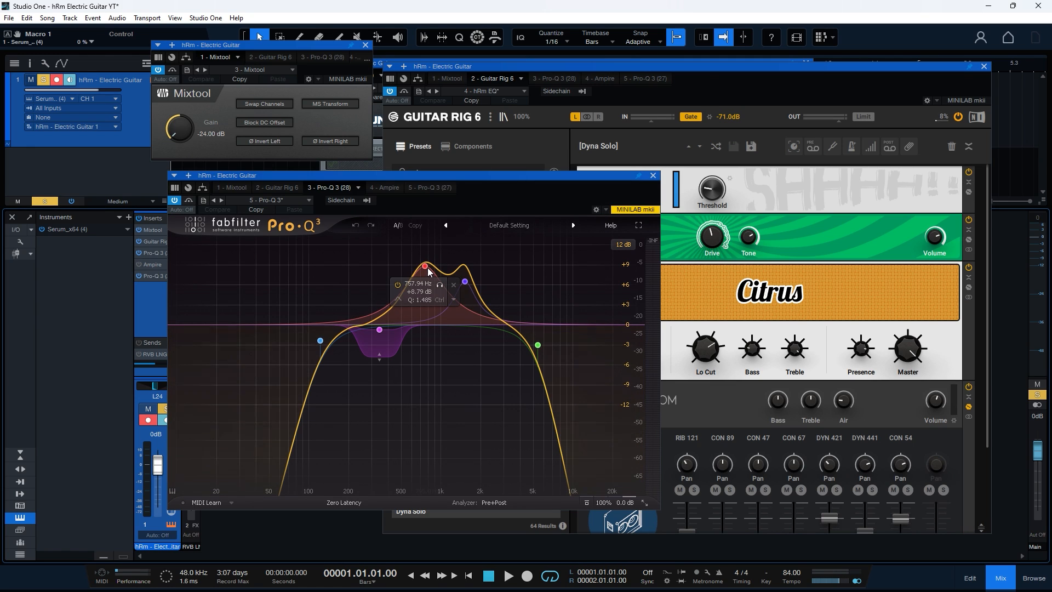
pyautogui.moveTo(380, 330)
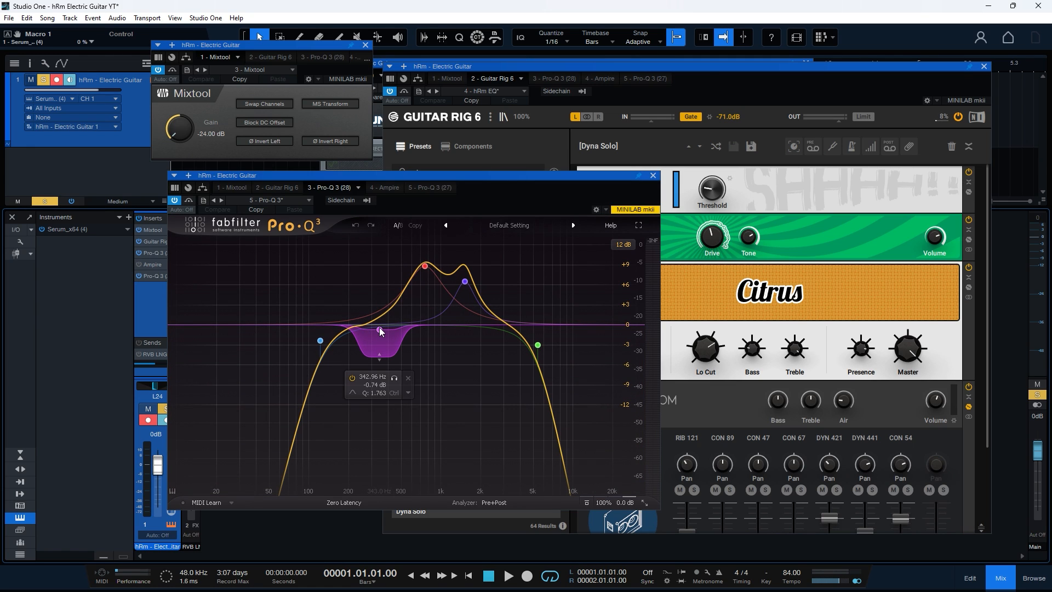
pyautogui.moveTo(538, 350)
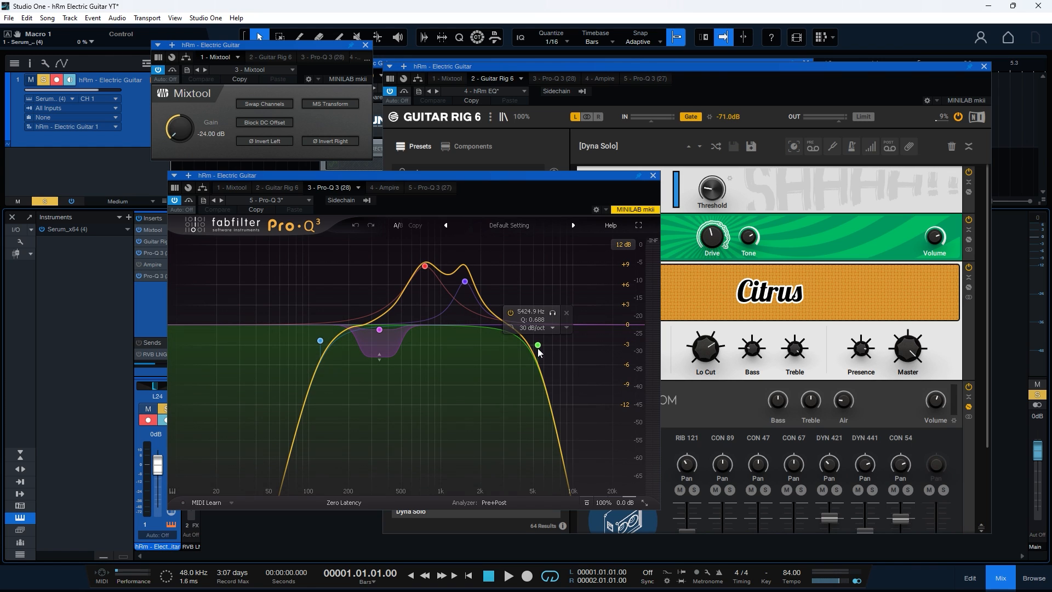
# Step: Activate the Ampire insert on the guitar channel and play back the part through the full insert chain
pyautogui.click(153, 268)
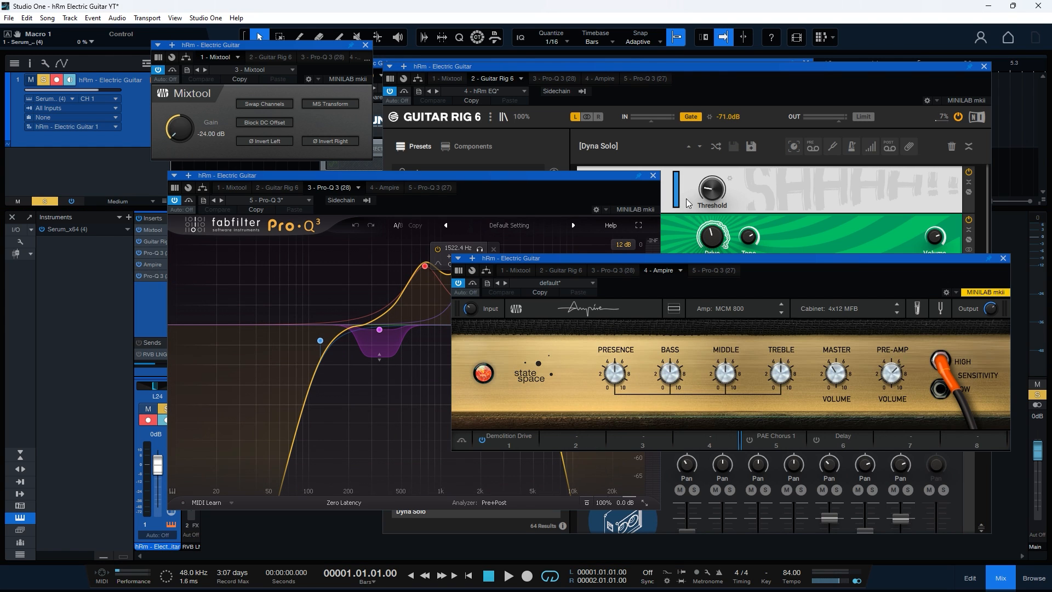
pyautogui.press('space')
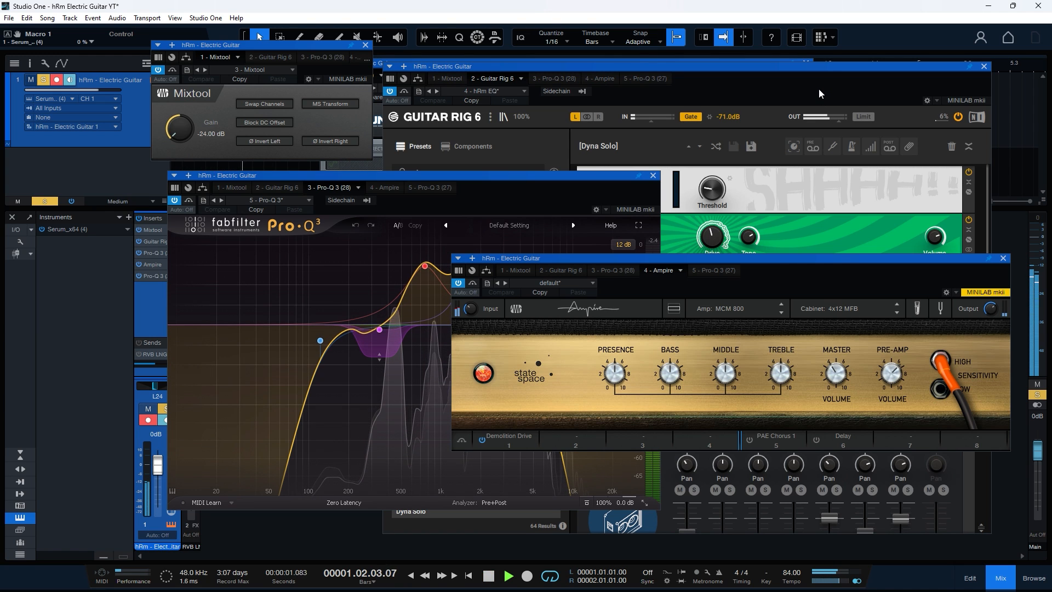
pyautogui.press('space')
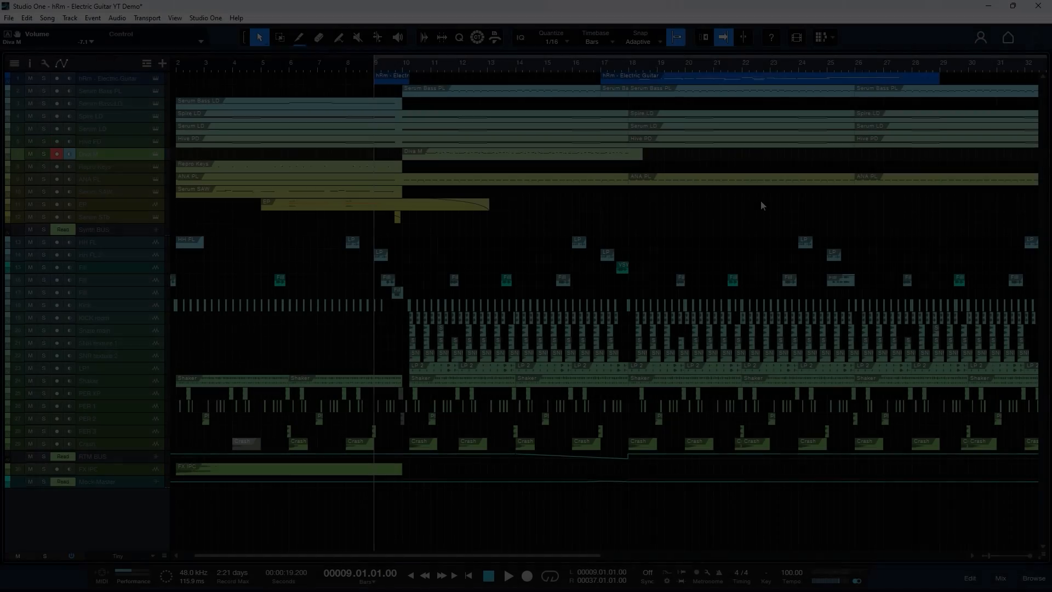
# Step: Play the demo arrangement from bar 9 and examine the Diva M part's notes in the note editor
pyautogui.press('space')
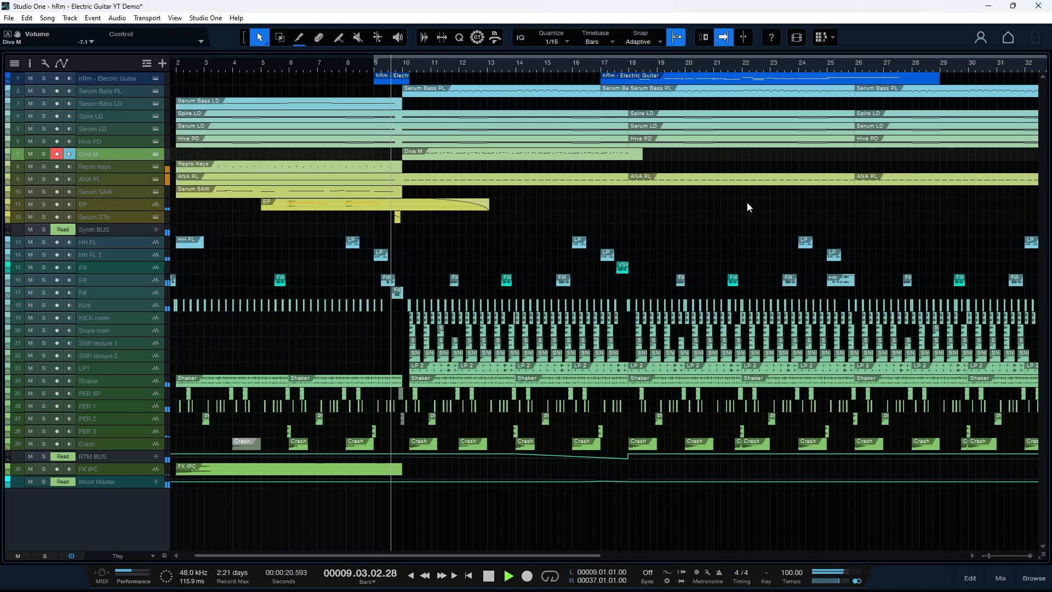
pyautogui.doubleClick(561, 157)
pyautogui.moveTo(543, 186); pyautogui.dragTo(604, 176)
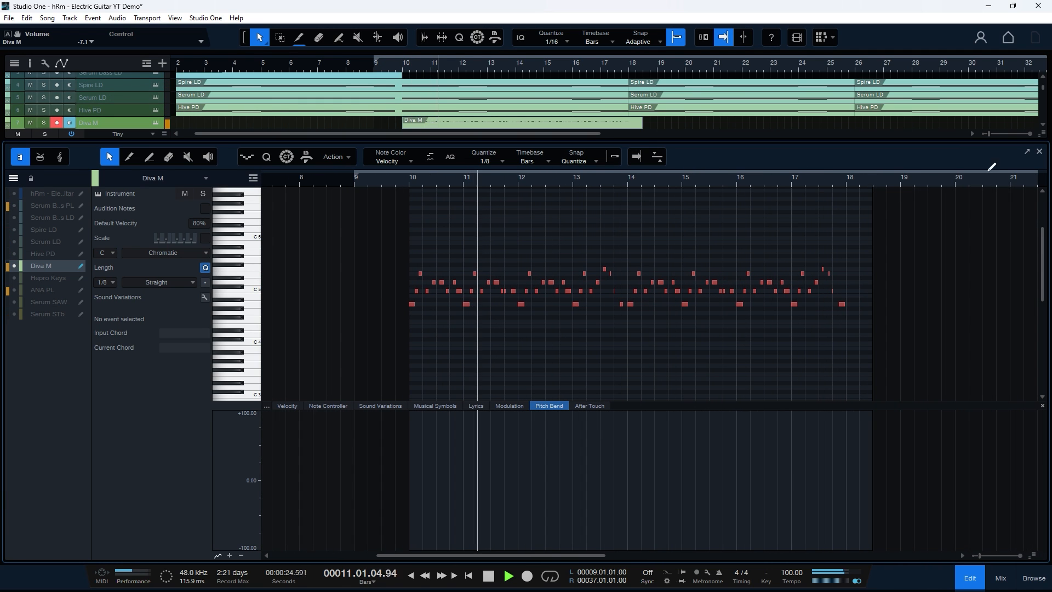
pyautogui.press('F2')
# Step: Open the Pro-Q 3 EQs on the RTM BUS and Mock Master channels and follow their filter movements during playback
pyautogui.press('F3')
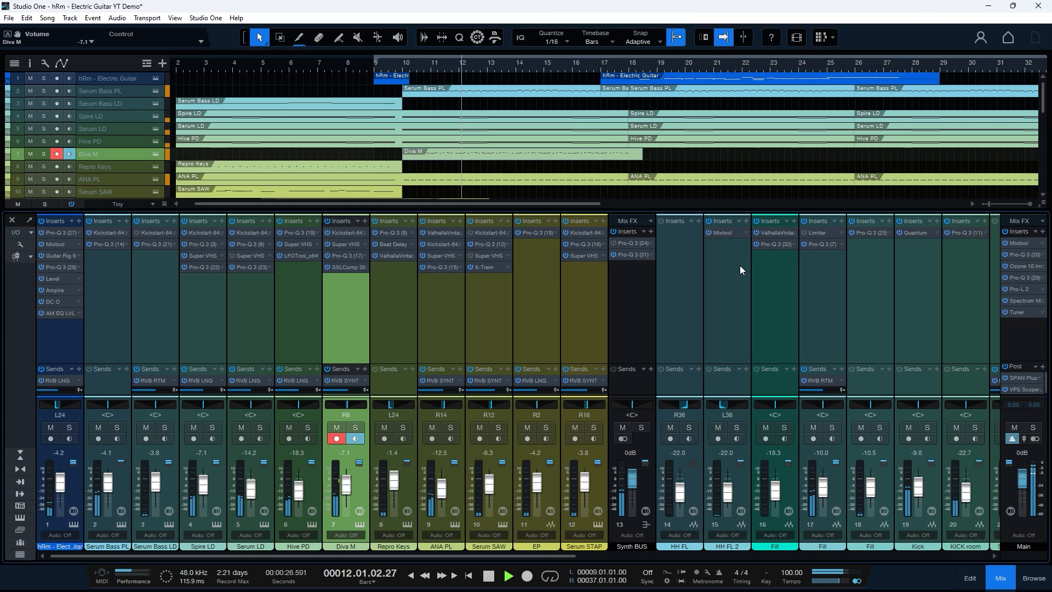
pyautogui.moveTo(566, 557); pyautogui.dragTo(960, 547)
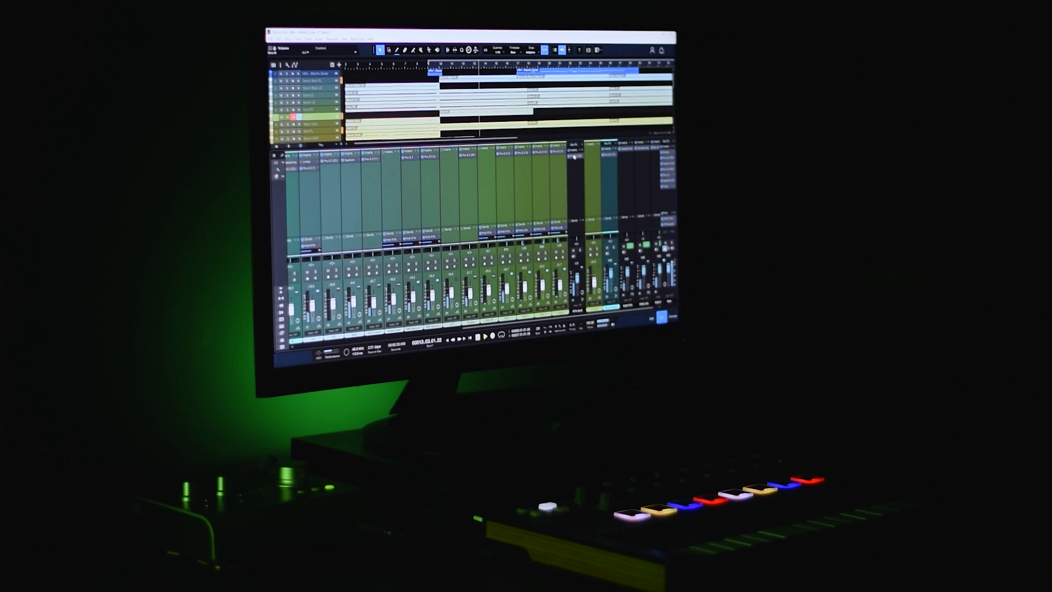
pyautogui.click(758, 242)
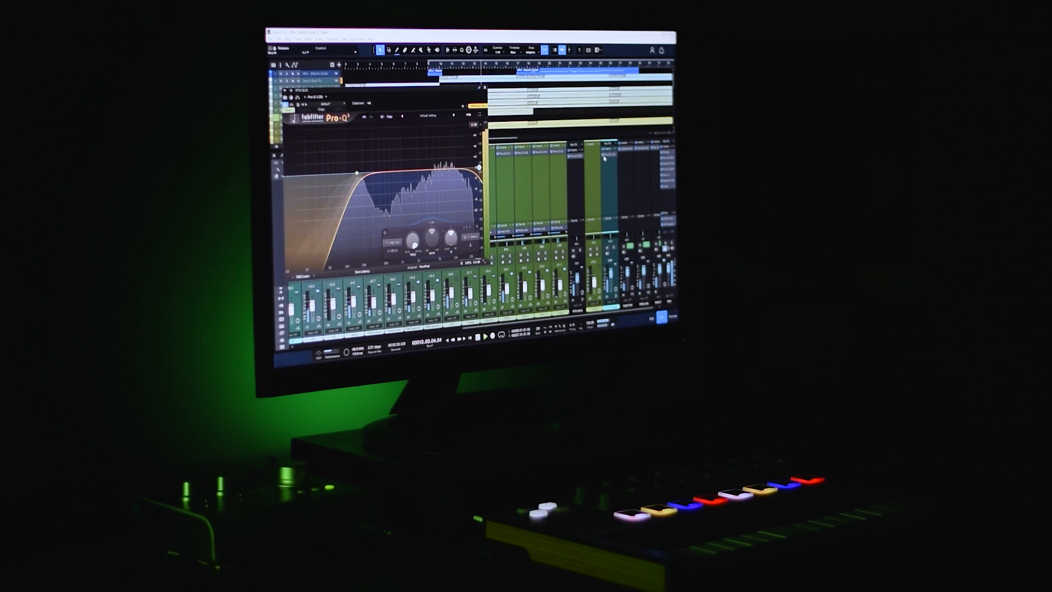
pyautogui.moveTo(354, 173); pyautogui.dragTo(347, 173)
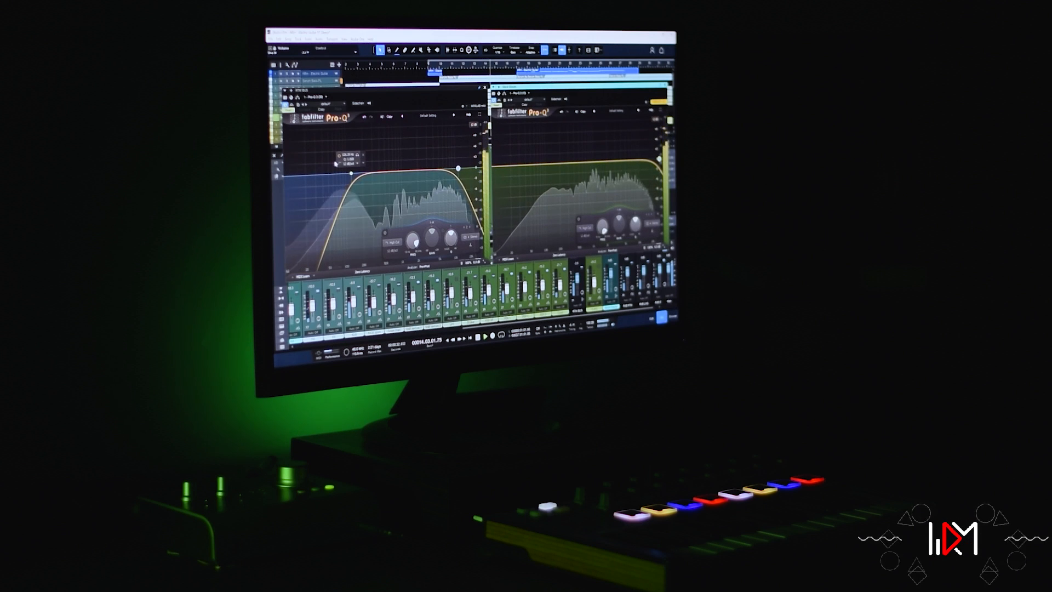
pyautogui.moveTo(474, 167); pyautogui.dragTo(442, 169)
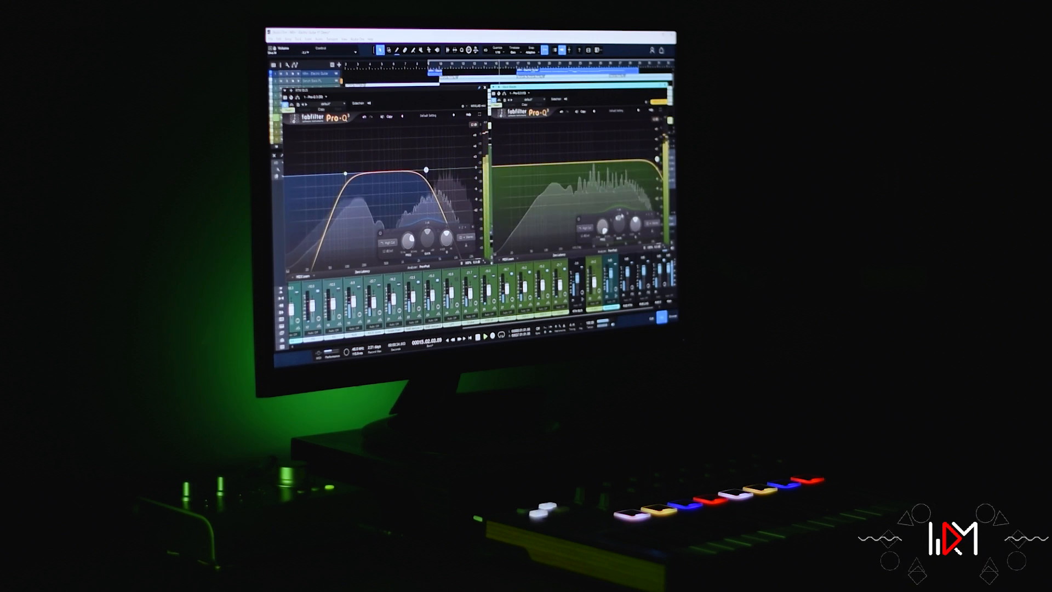
pyautogui.moveTo(658, 158); pyautogui.dragTo(654, 159)
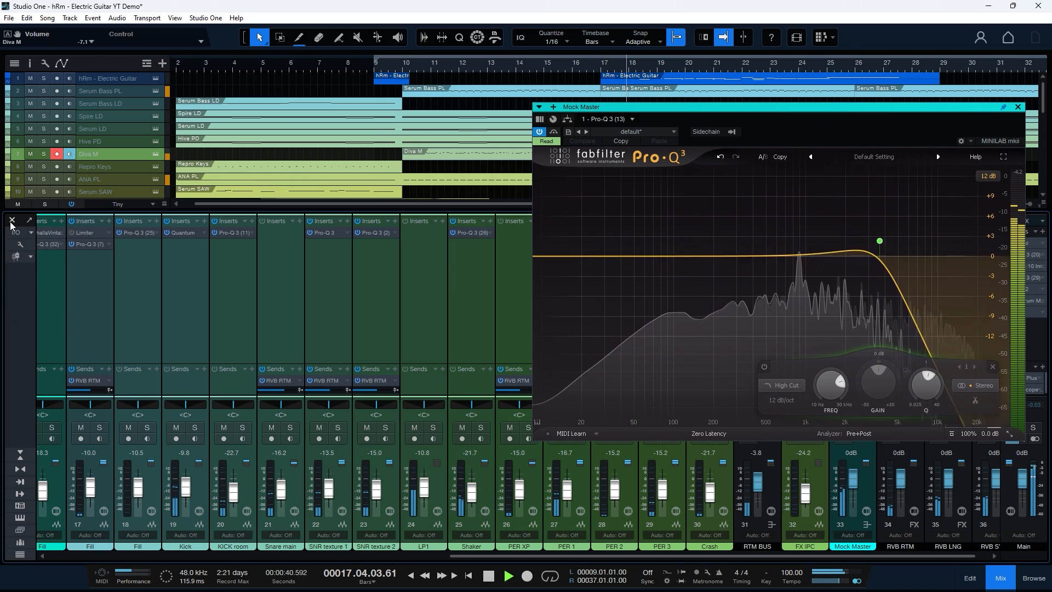
pyautogui.press('F3')
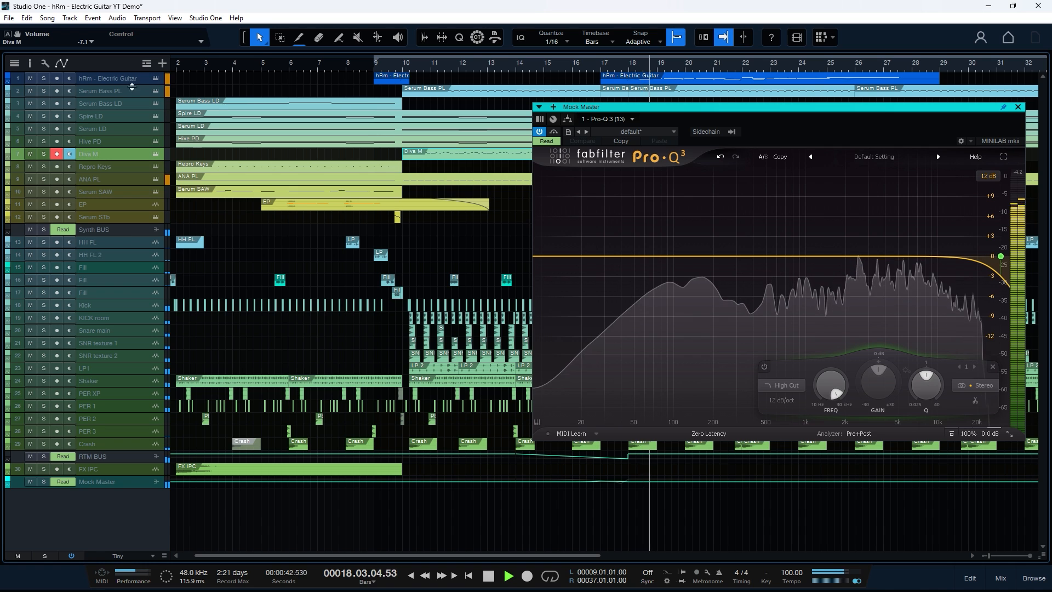
# Step: Open the longer electric guitar part in the note editor, close the Mock Master EQ, and examine the notes and pitch bend curve
pyautogui.doubleClick(656, 76)
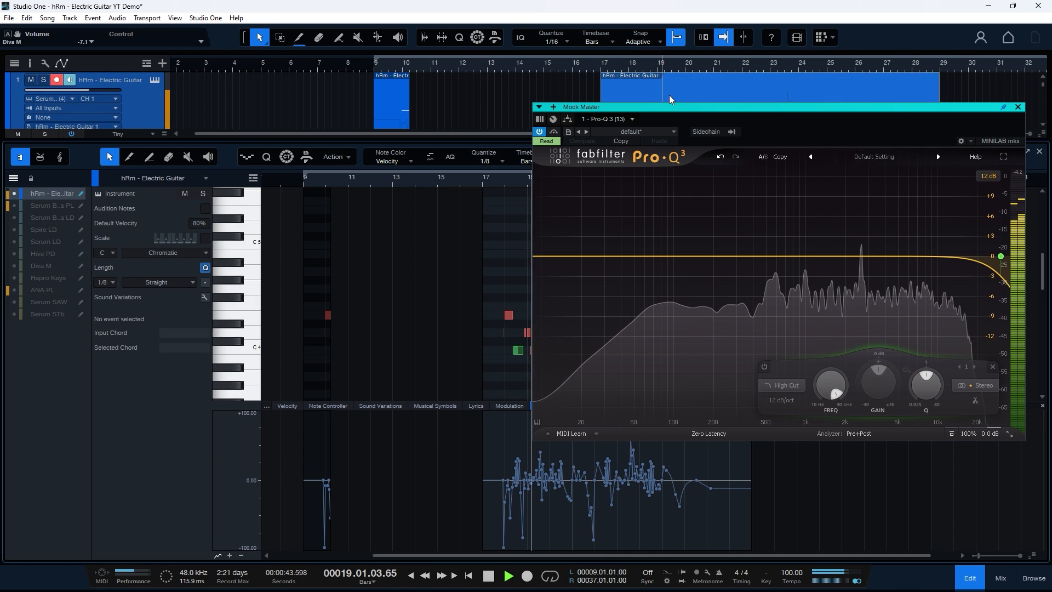
pyautogui.click(1018, 107)
pyautogui.moveTo(686, 179); pyautogui.dragTo(684, 190)
pyautogui.scroll(-5, 685, 263)
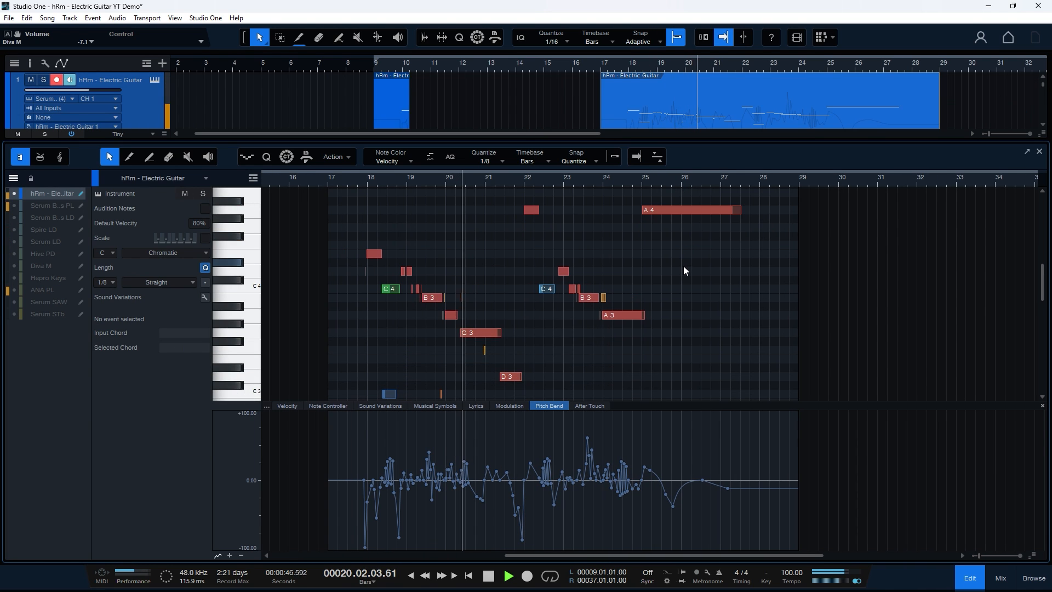
# Step: Open the electric guitar track's Serum instrument during playback and move its window clear of the notes and pitch bend curve
pyautogui.click(155, 80)
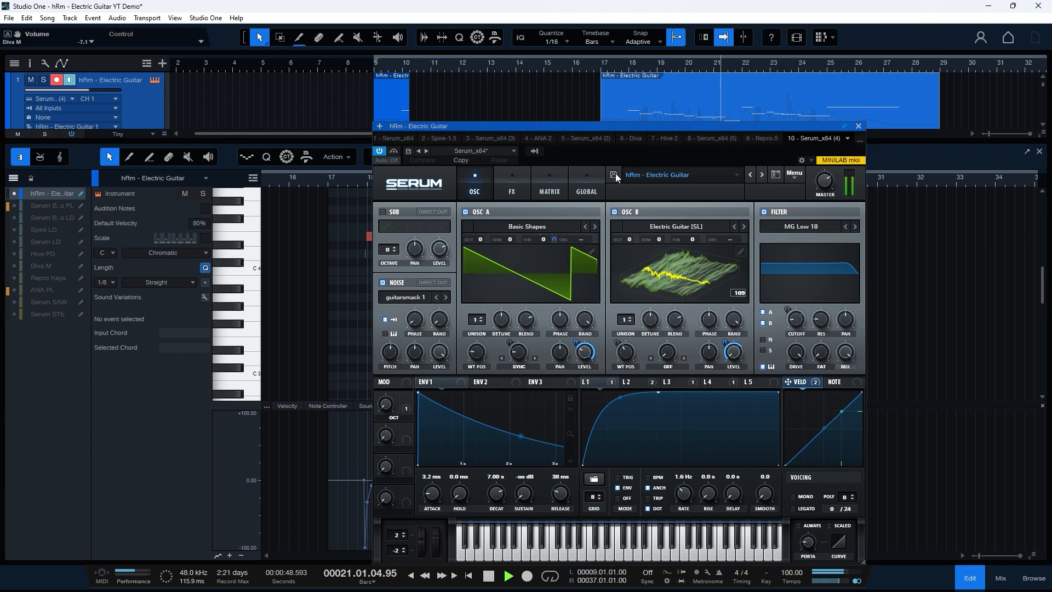
pyautogui.moveTo(615, 173); pyautogui.dragTo(839, 133)
pyautogui.moveTo(526, 181); pyautogui.dragTo(362, 178)
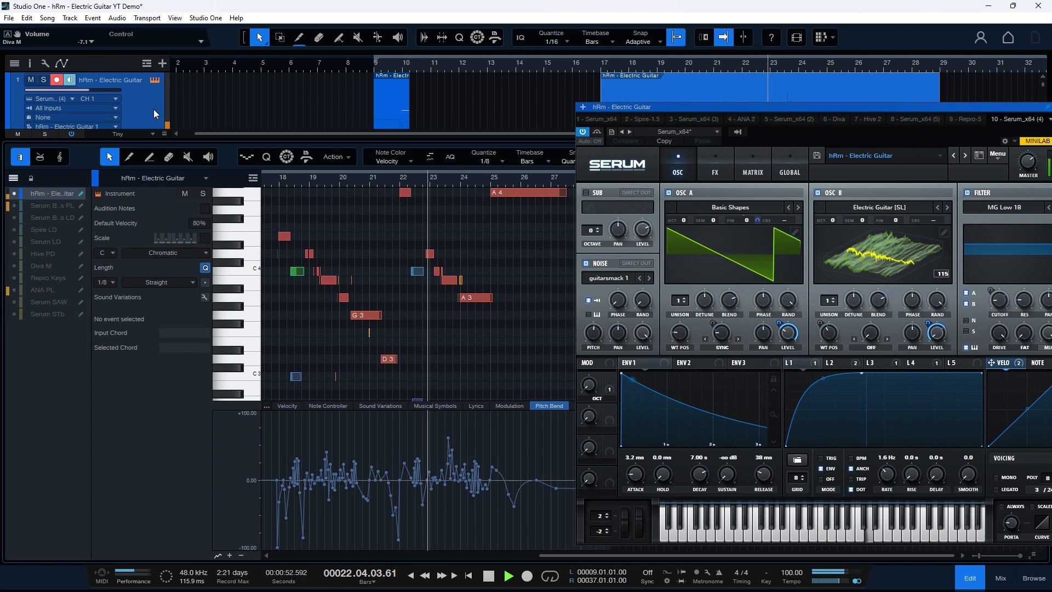
# Step: Show the mixer and open the Guitar Rig 6 insert on the electric guitar channel during playback
pyautogui.press('F3')
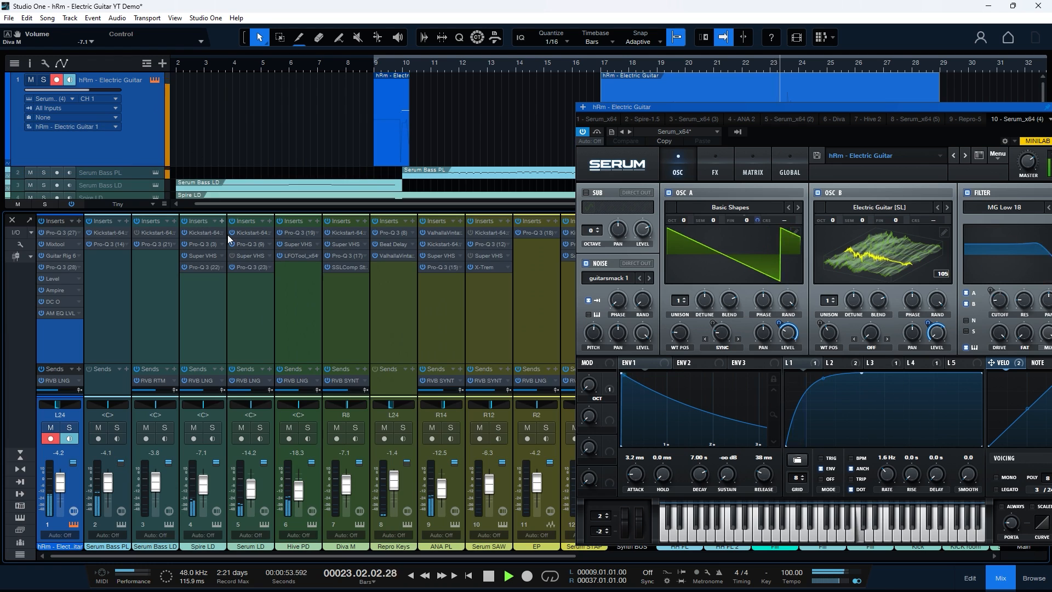
pyautogui.click(54, 255)
pyautogui.moveTo(688, 147); pyautogui.dragTo(580, 83)
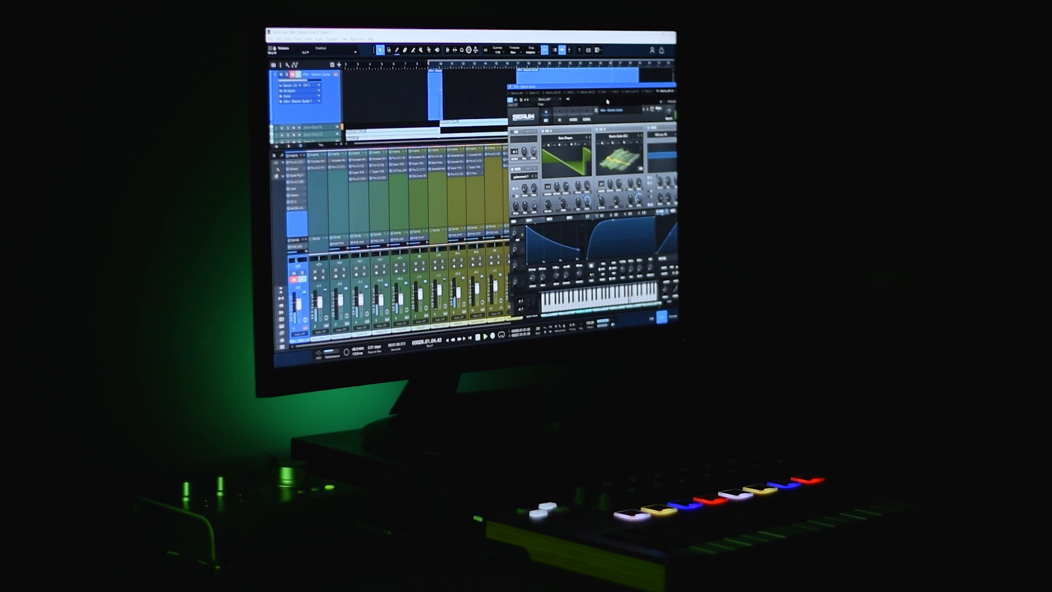
# Step: Close the Serum window, then view the mixer with narrow channels before hiding it to show the full arrangement
pyautogui.moveTo(607, 101); pyautogui.dragTo(470, 101)
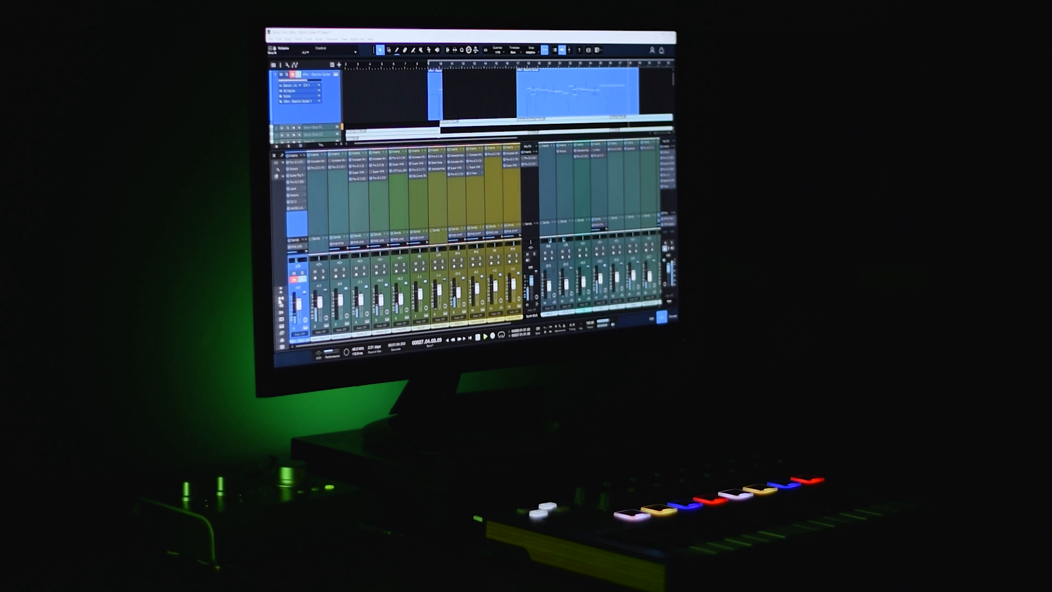
pyautogui.click(281, 300)
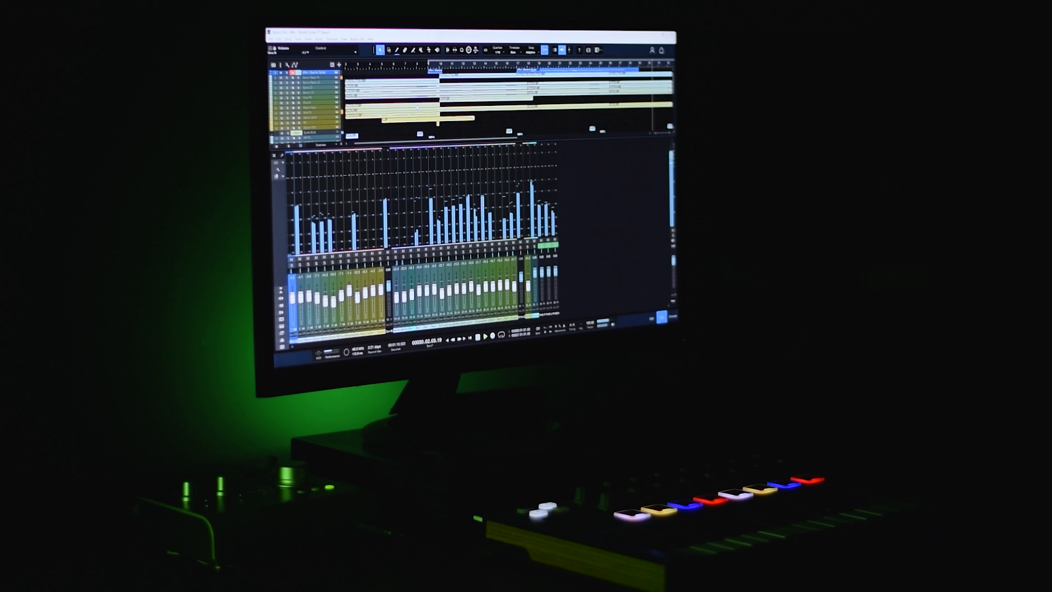
pyautogui.press('F3')
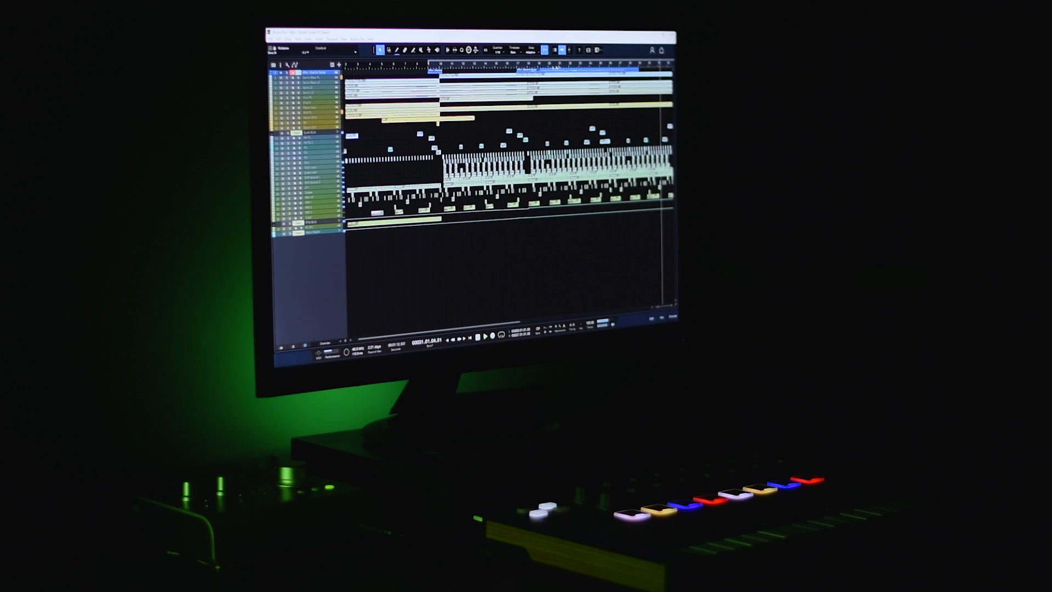